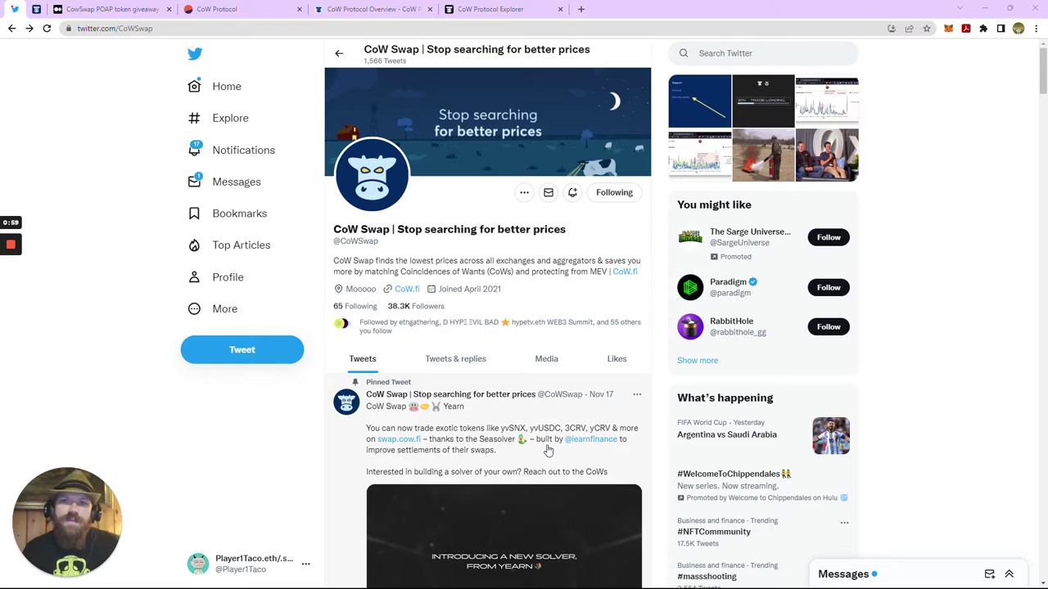
Step: From the CoW Swap Twitter profile, open the Nov 16 Seasolver-with-Yearn launch thread
{"action": "scroll", "coordinate": [548, 450], "scroll_direction": "down", "scroll_amount": 3}
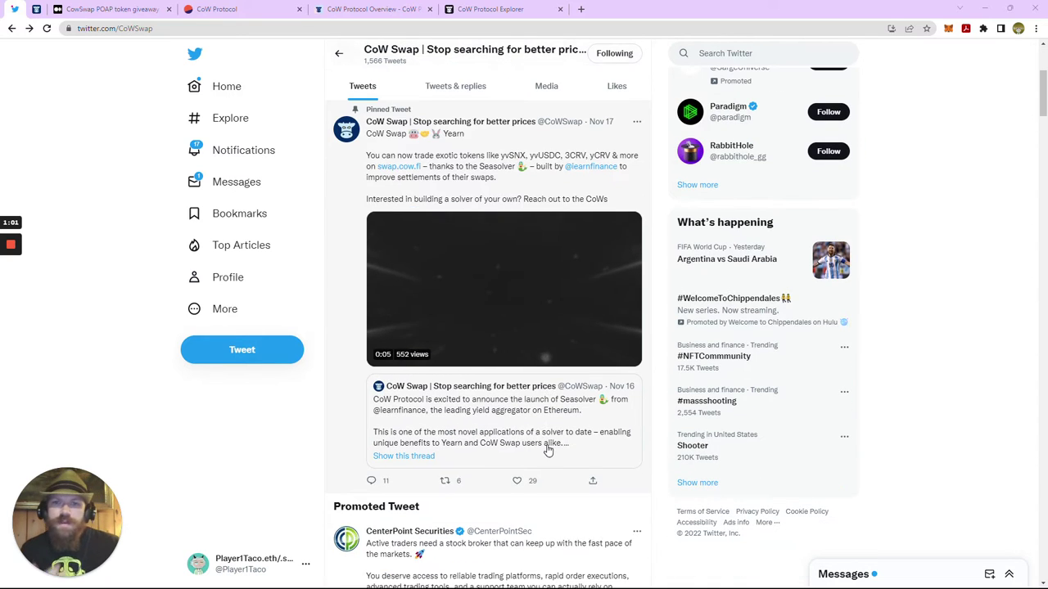
{"action": "scroll", "coordinate": [548, 450], "scroll_direction": "up", "scroll_amount": 3}
{"action": "key", "text": "alt+Left"}
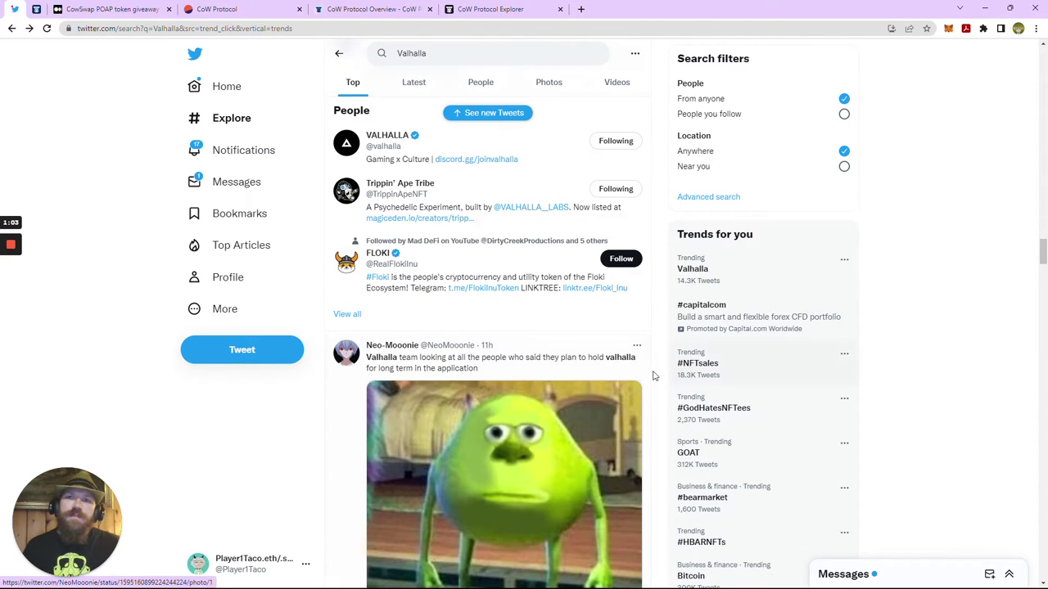
{"action": "key", "text": "alt+Right"}
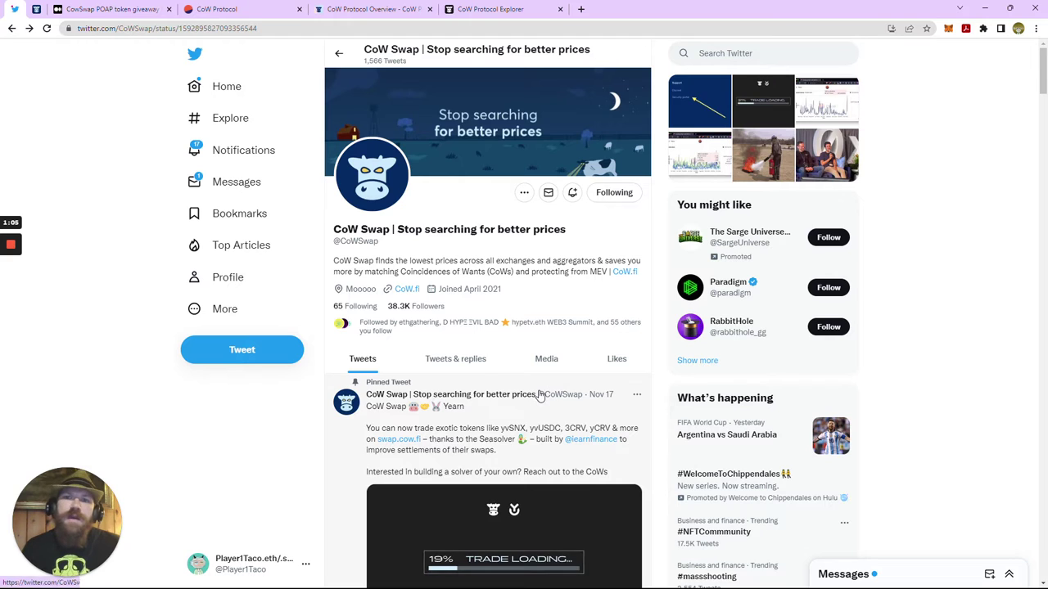
{"action": "key", "text": "alt+Right"}
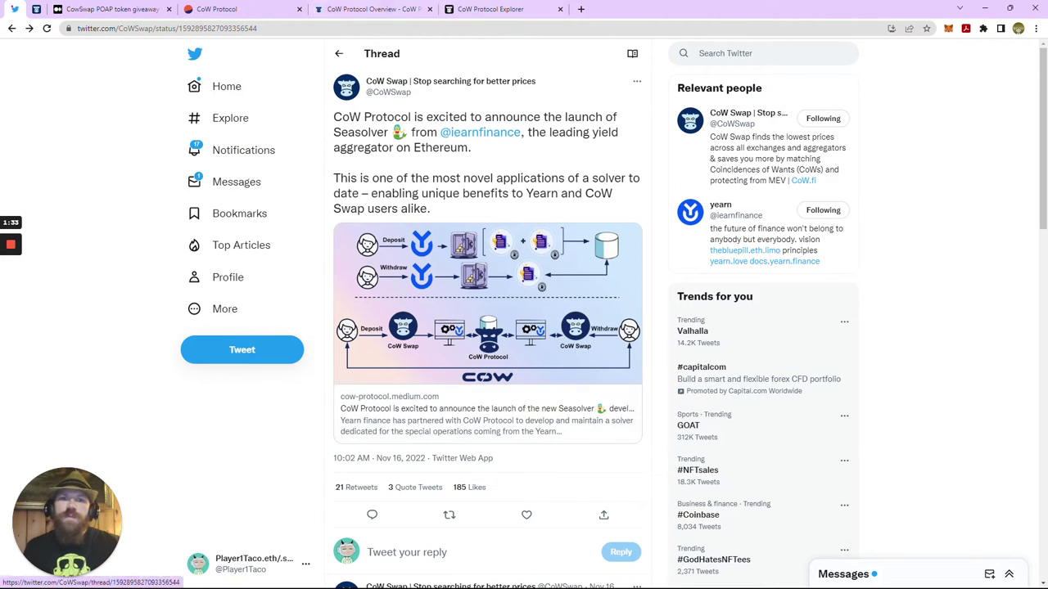
{"action": "left_click", "coordinate": [37, 10]}
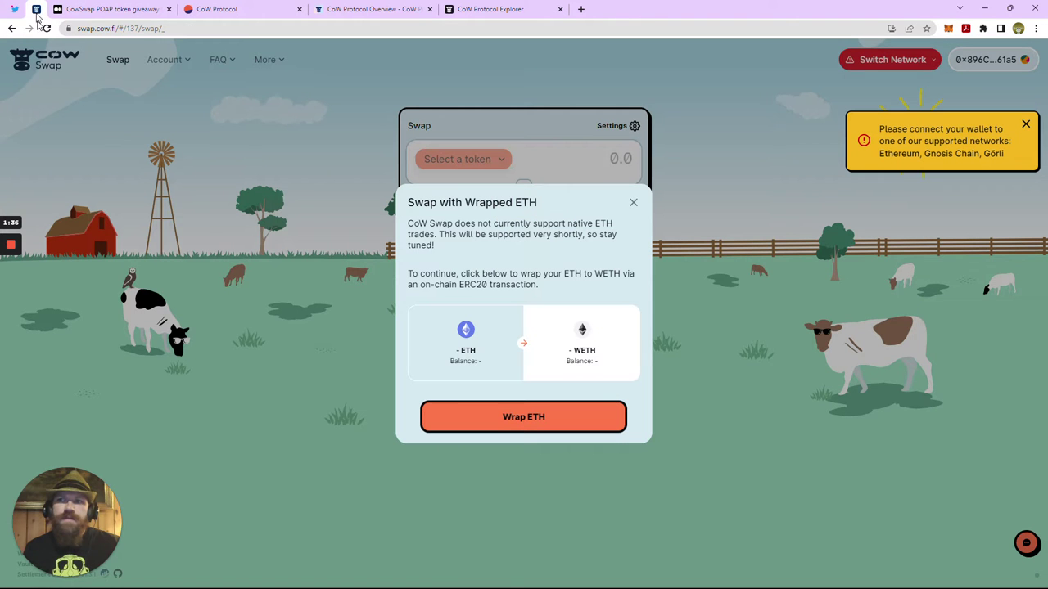
Step: Dismiss the wrap-ETH and unsupported-network notices, switch MetaMask to Görli, and connect the account
{"action": "left_click", "coordinate": [634, 203]}
{"action": "mouse_move", "coordinate": [889, 59]}
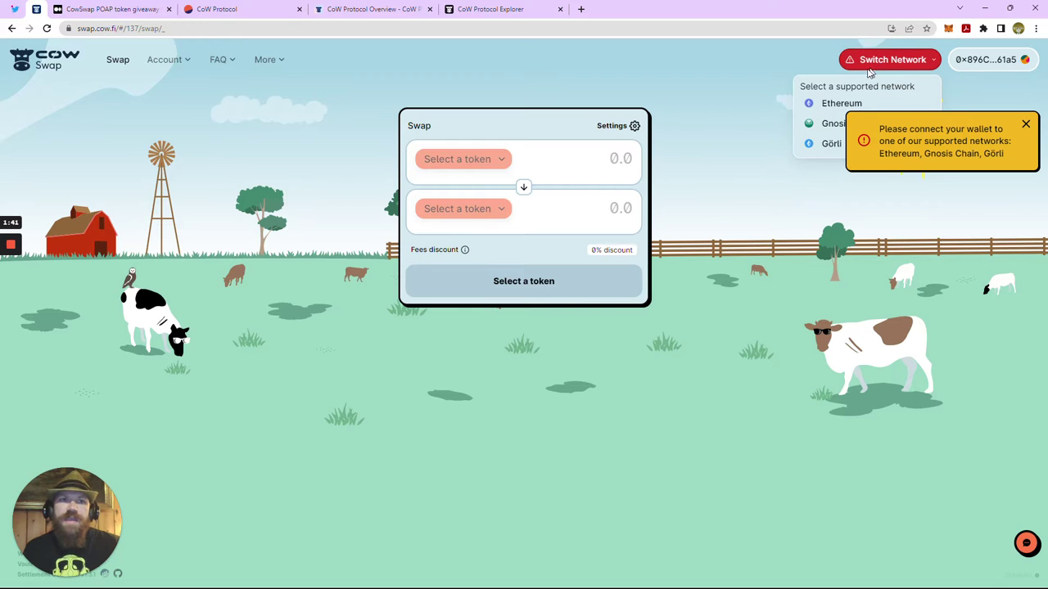
{"action": "left_click", "coordinate": [1025, 124]}
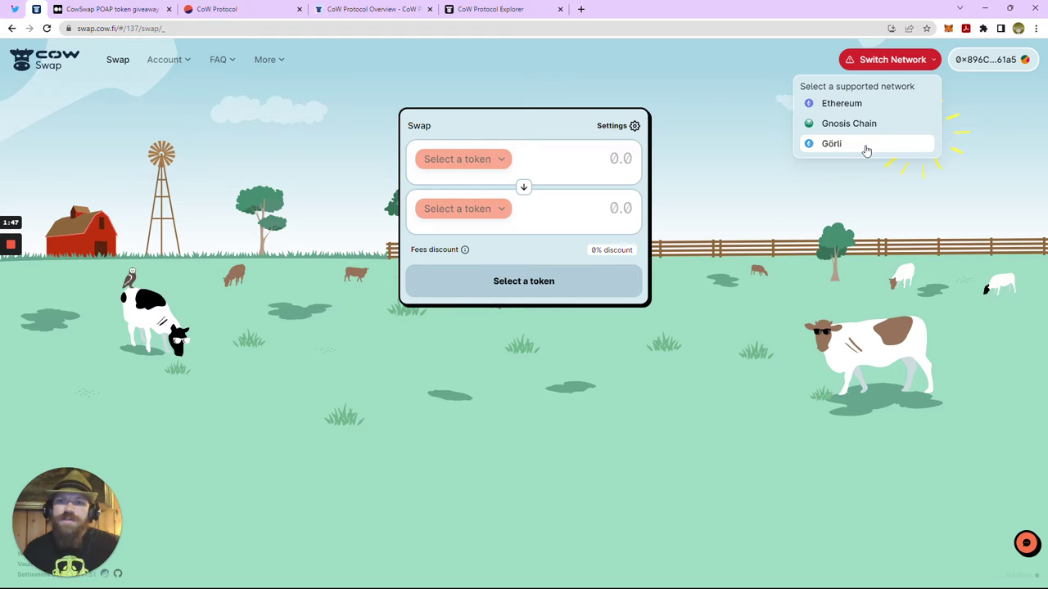
{"action": "left_click", "coordinate": [866, 147]}
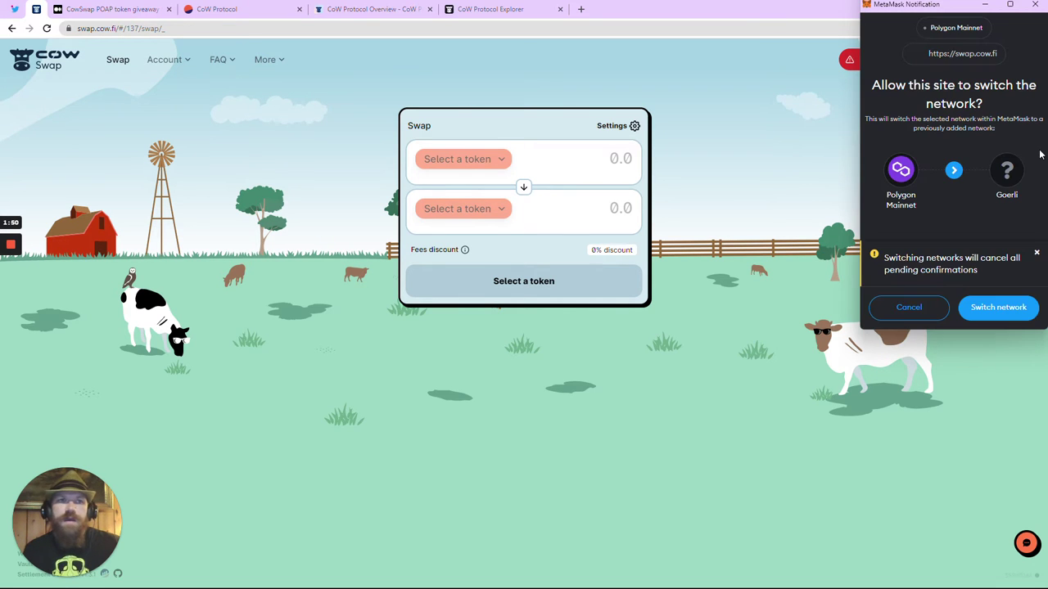
{"action": "left_click", "coordinate": [1012, 308]}
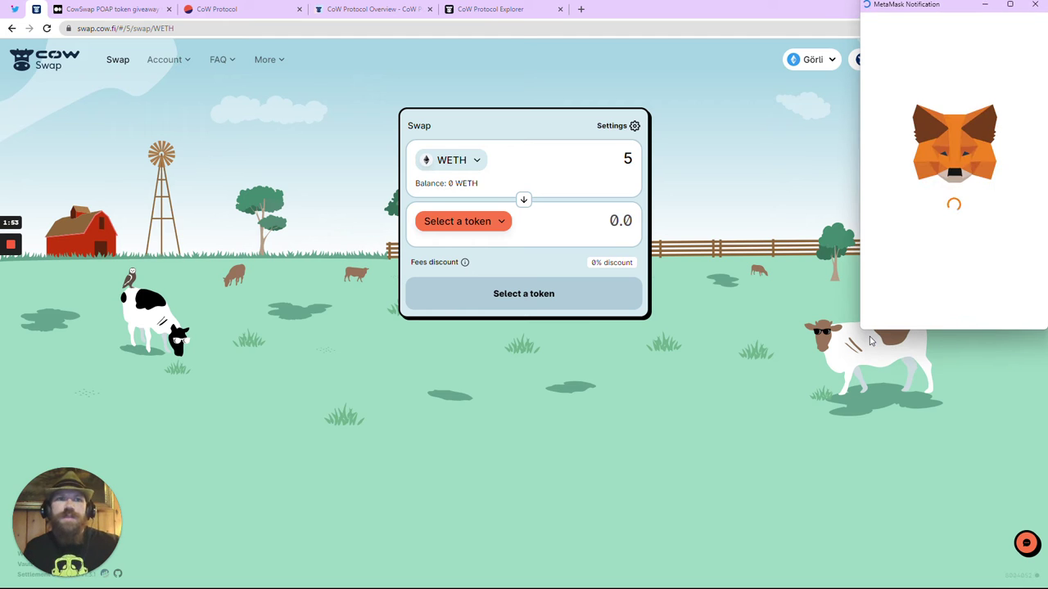
{"action": "left_click", "coordinate": [1027, 305]}
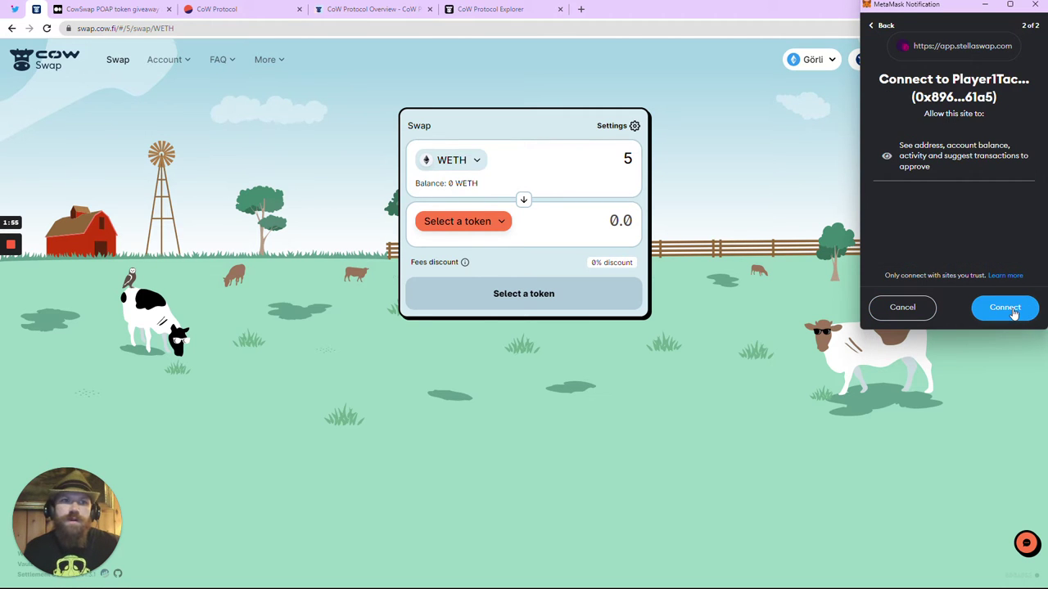
{"action": "left_click", "coordinate": [1012, 310]}
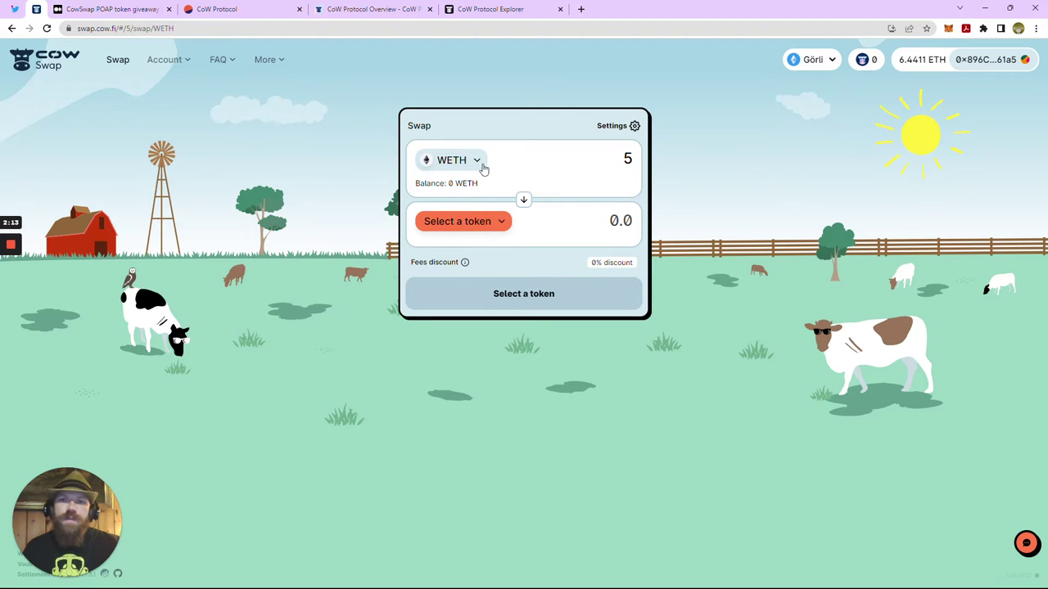
{"action": "mouse_move", "coordinate": [465, 262]}
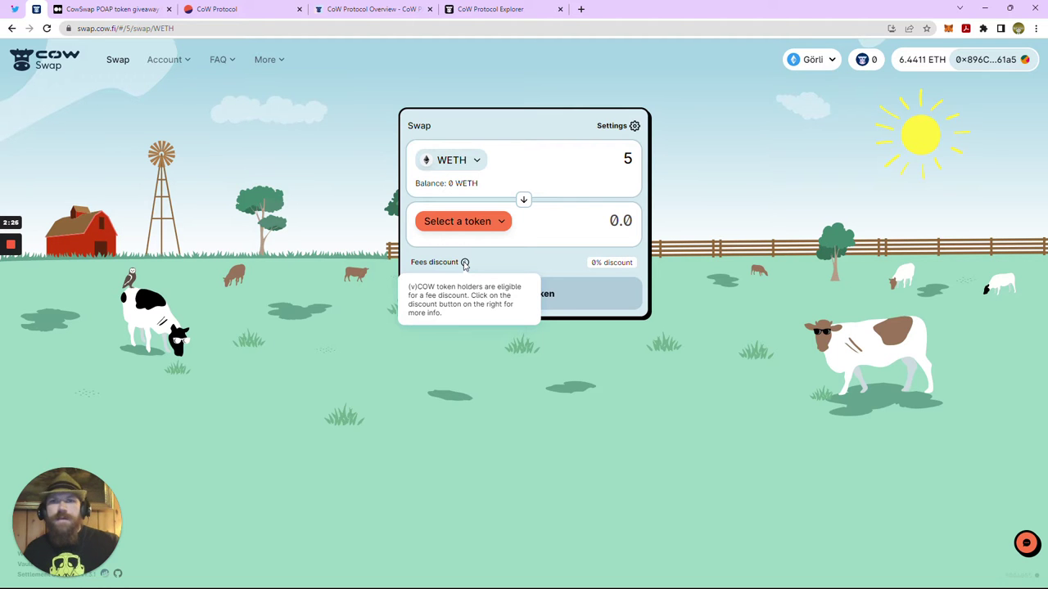
Step: Open the token picker from the WETH token selector
{"action": "left_click", "coordinate": [482, 163]}
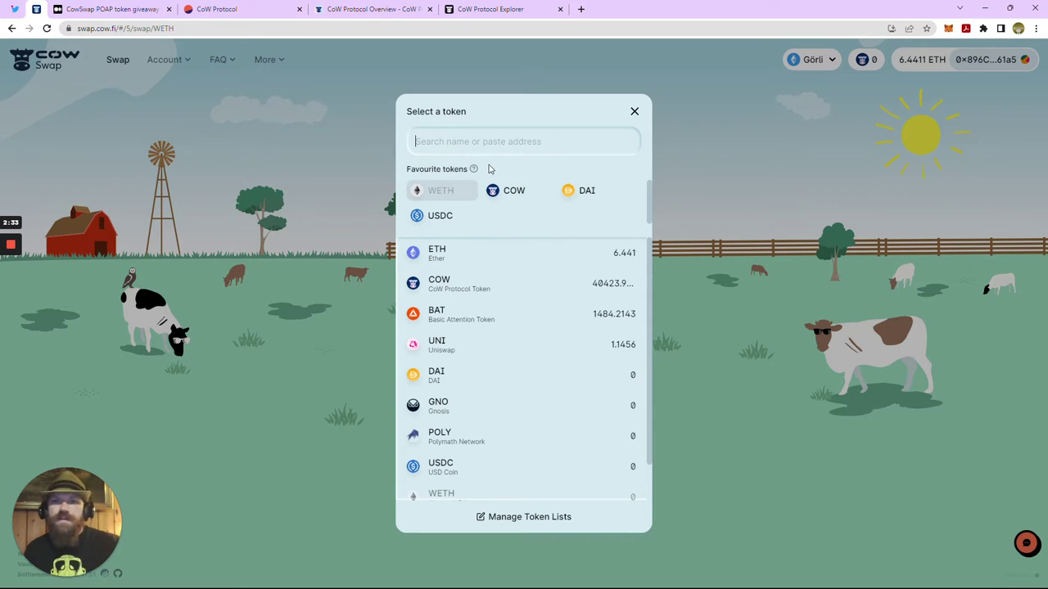
Step: Set up a 1 ETH to DAI swap and start it, which raises the wrap-ETH prompt
{"action": "left_click", "coordinate": [506, 264]}
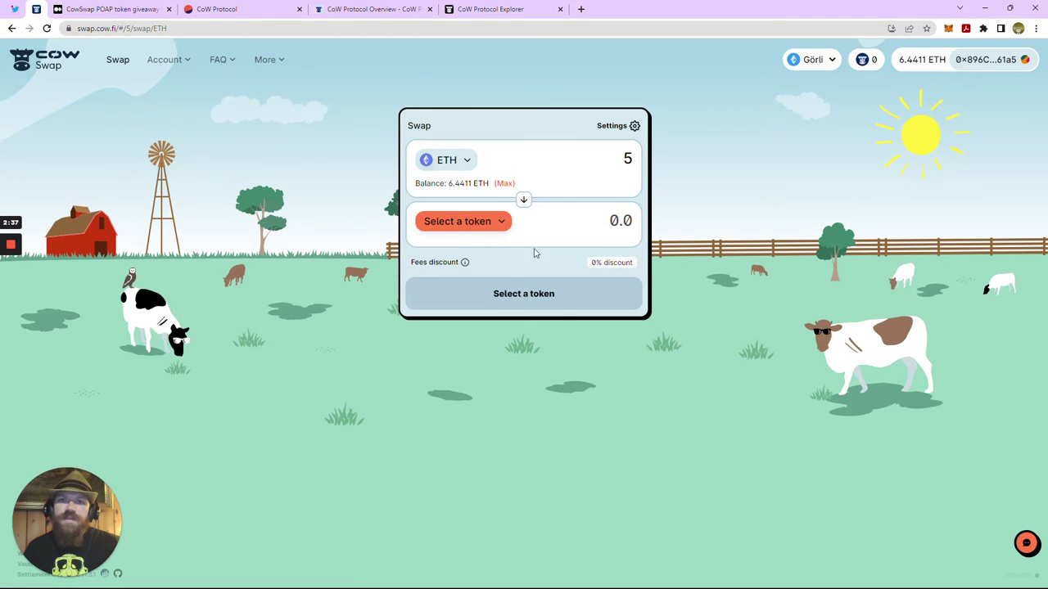
{"action": "left_click", "coordinate": [494, 228]}
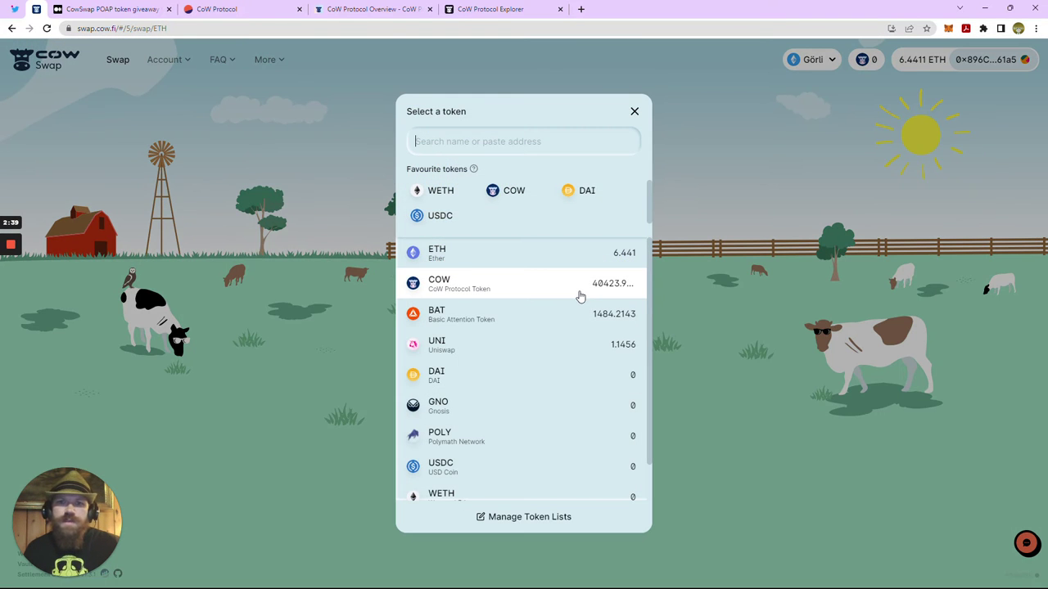
{"action": "left_click", "coordinate": [550, 388]}
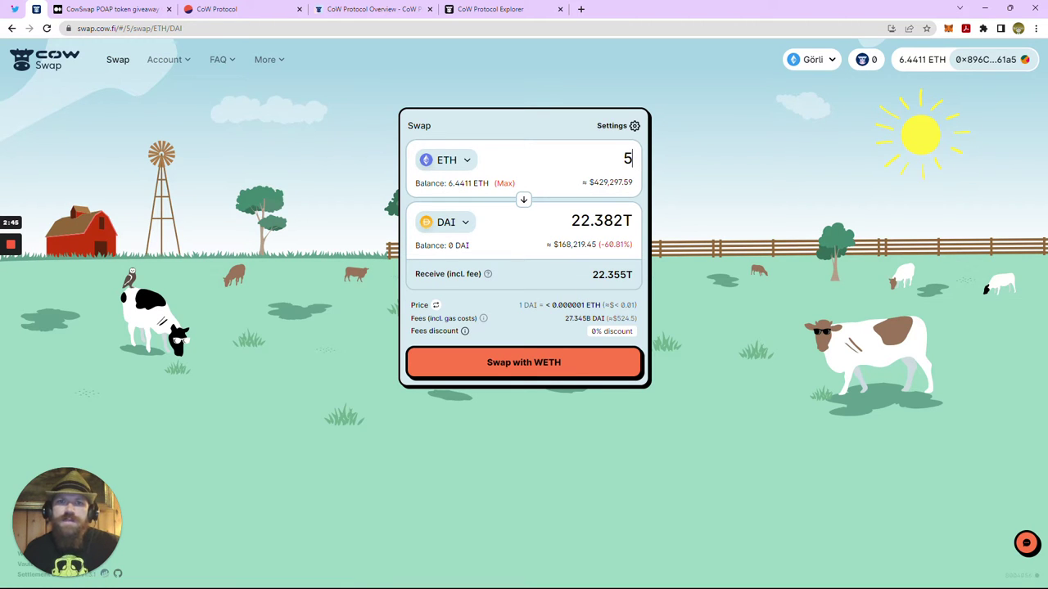
{"action": "key", "text": "BackSpace"}
{"action": "type", "text": "1"}
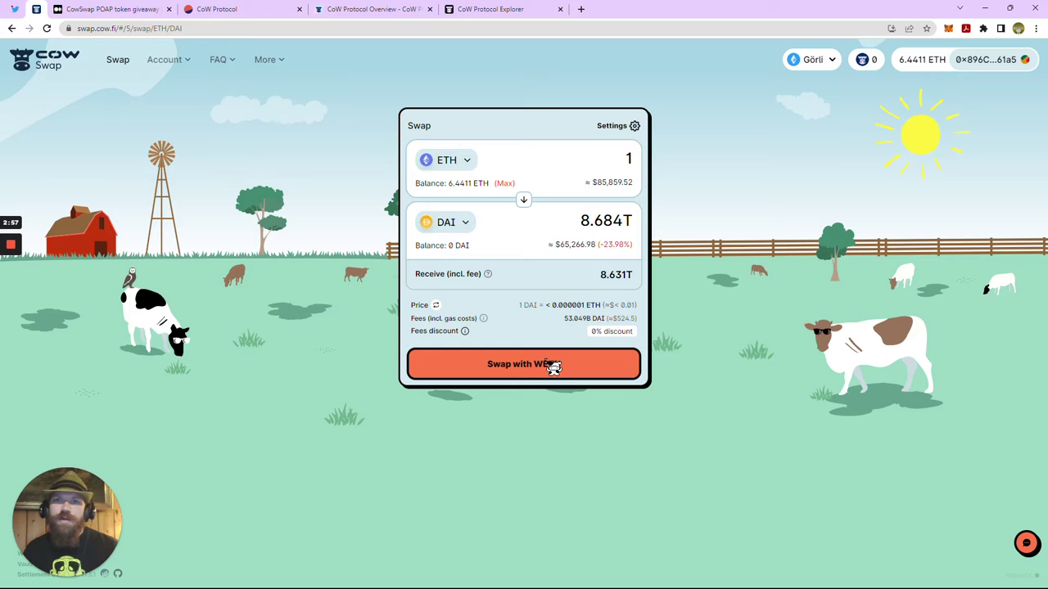
{"action": "left_click", "coordinate": [598, 372]}
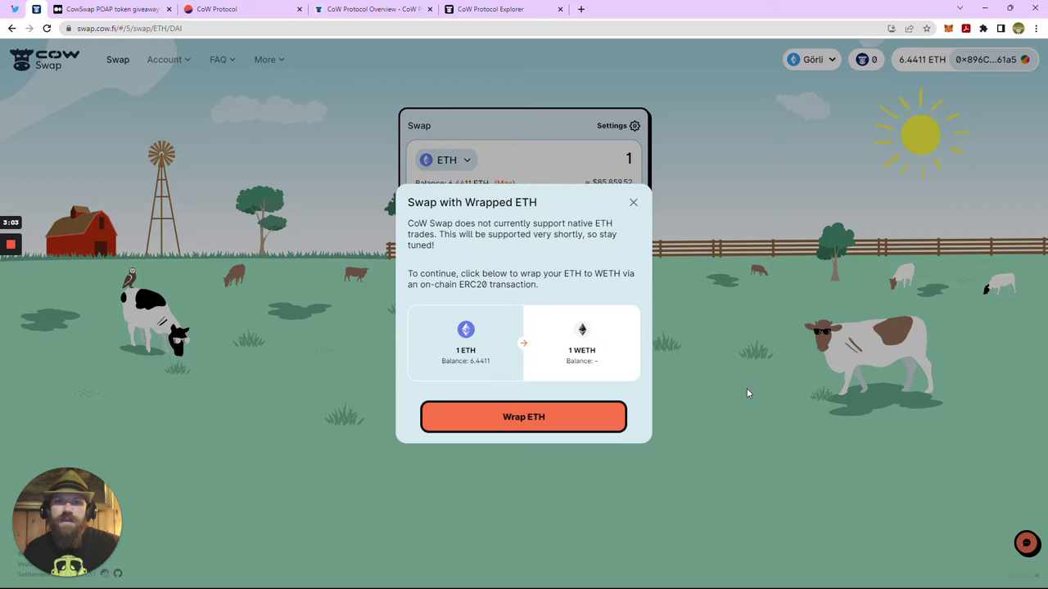
Step: Wrap 1 ETH into WETH and confirm the wrap transaction in MetaMask
{"action": "left_click", "coordinate": [581, 418]}
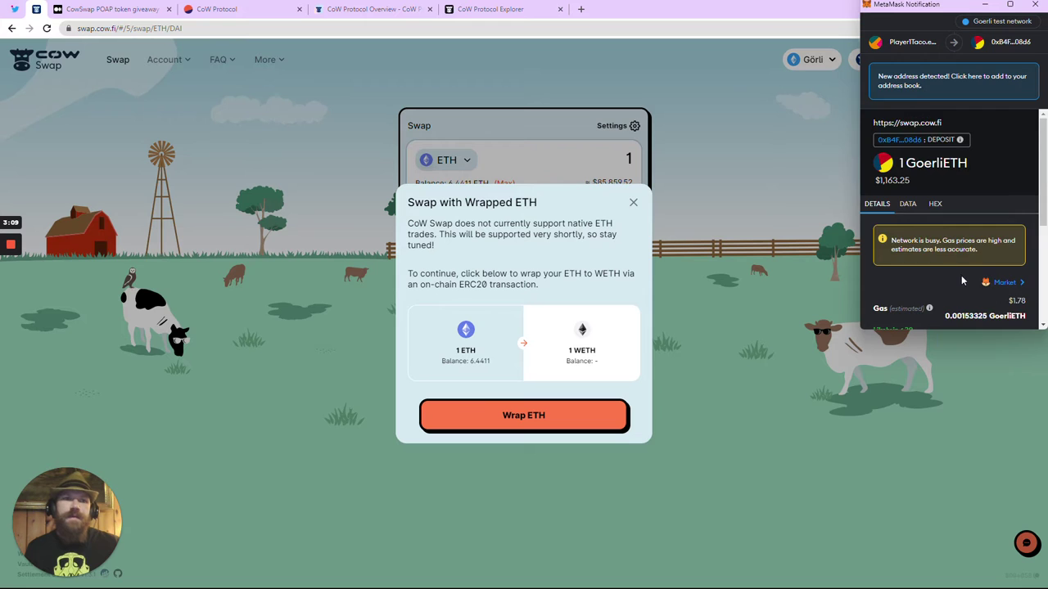
{"action": "scroll", "coordinate": [961, 275], "scroll_direction": "down", "scroll_amount": 5}
{"action": "left_click", "coordinate": [984, 307]}
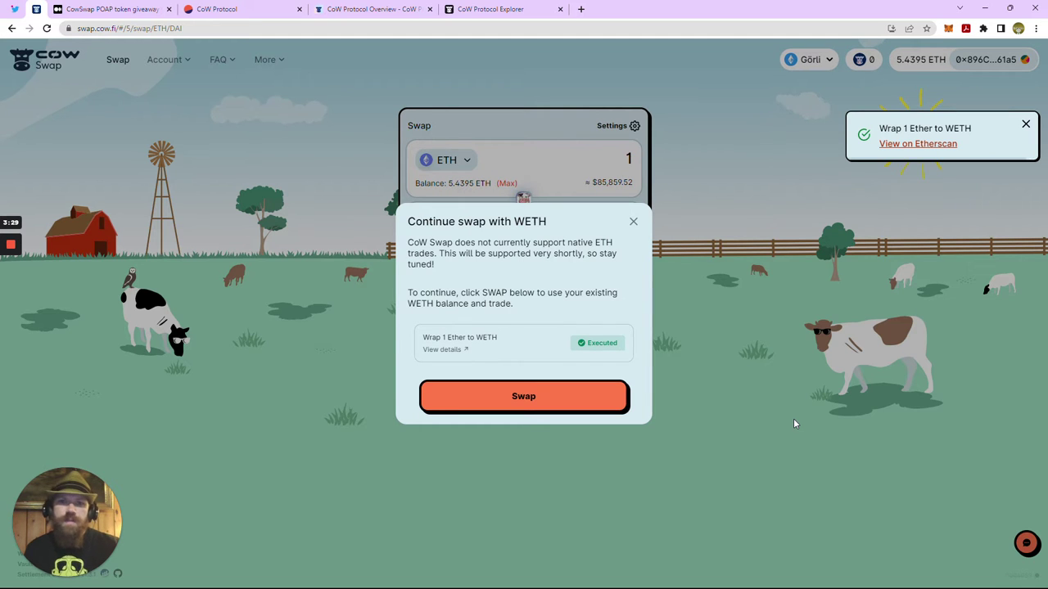
Step: Continue the 1 WETH-to-DAI swap, accepting the updated price and confirming the swap
{"action": "left_click", "coordinate": [524, 399]}
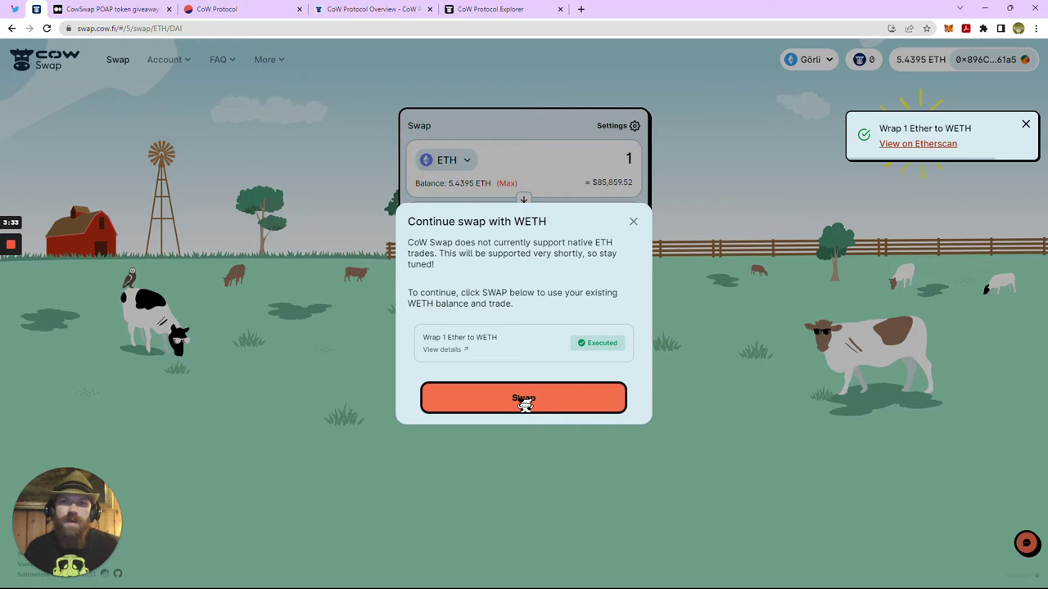
{"action": "left_click", "coordinate": [532, 394]}
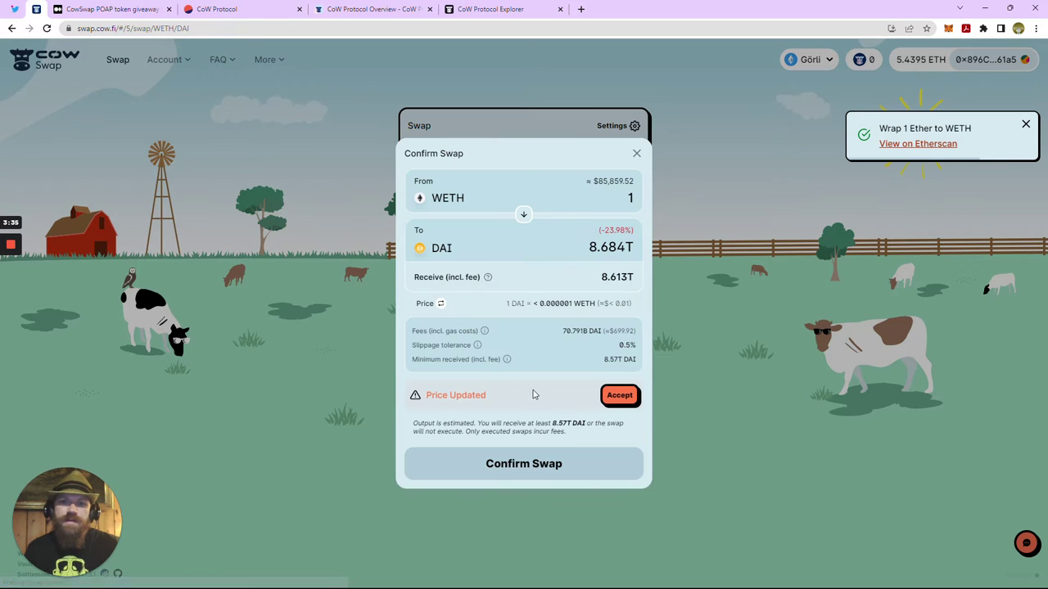
{"action": "left_click", "coordinate": [615, 398]}
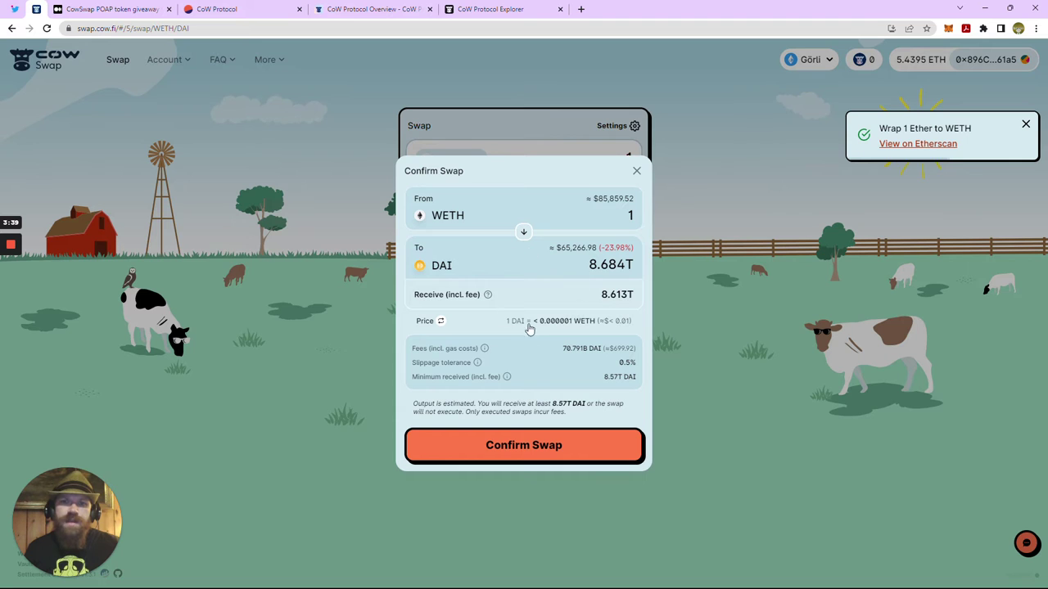
{"action": "left_click", "coordinate": [524, 445]}
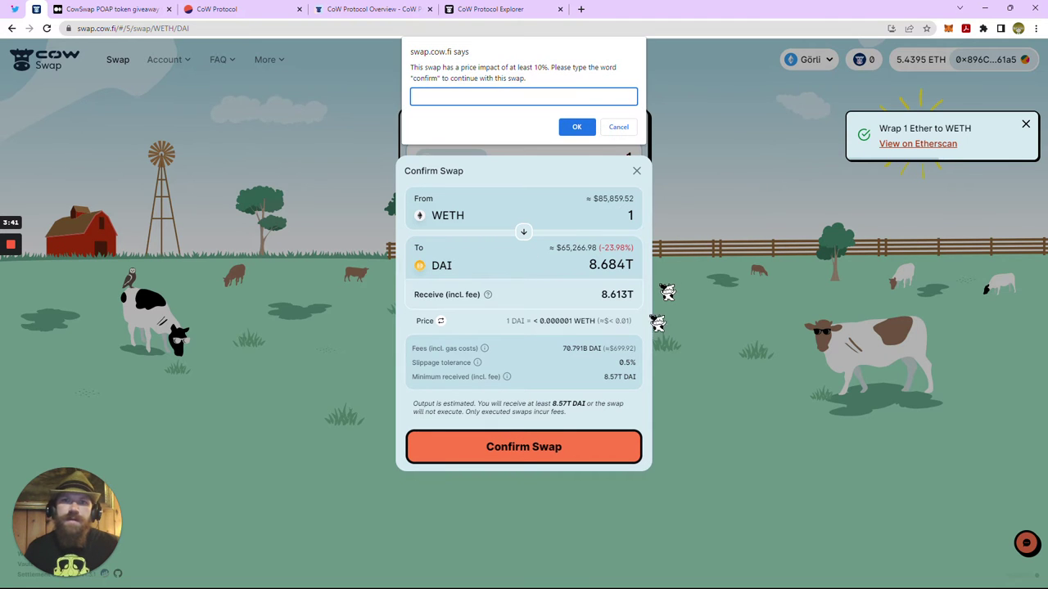
Step: Type 'confirm' to accept the price-impact warning, then sign the order in MetaMask
{"action": "type", "text": "con"}
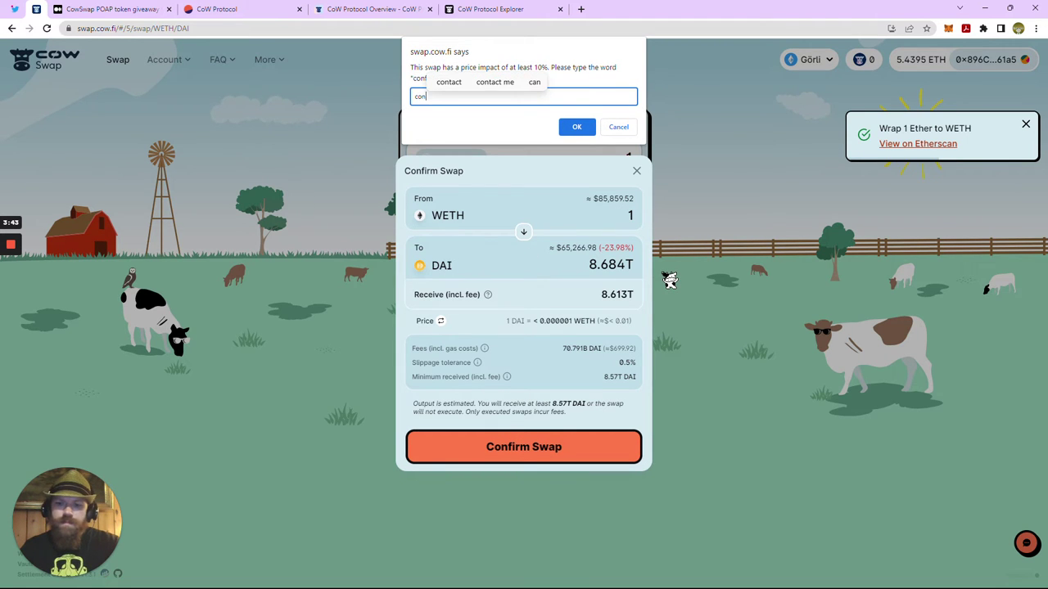
{"action": "type", "text": "firm"}
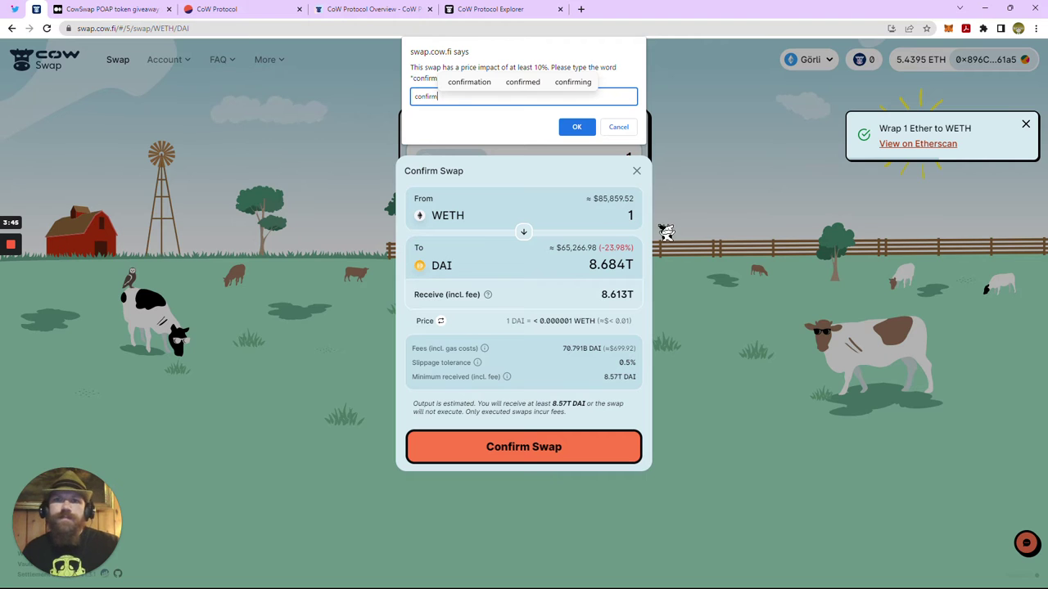
{"action": "left_click", "coordinate": [581, 128]}
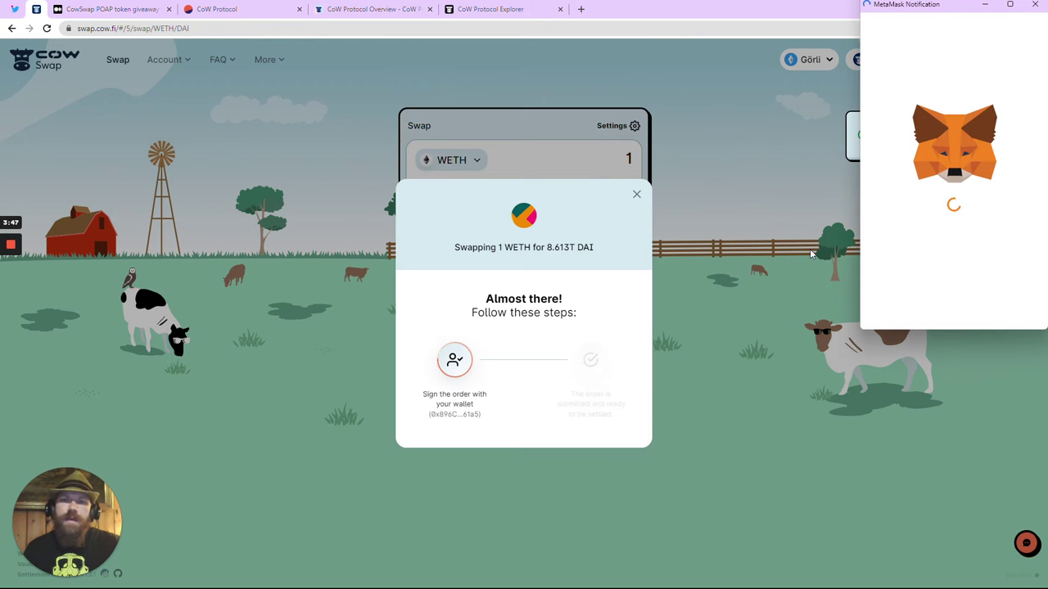
{"action": "left_click", "coordinate": [1019, 293]}
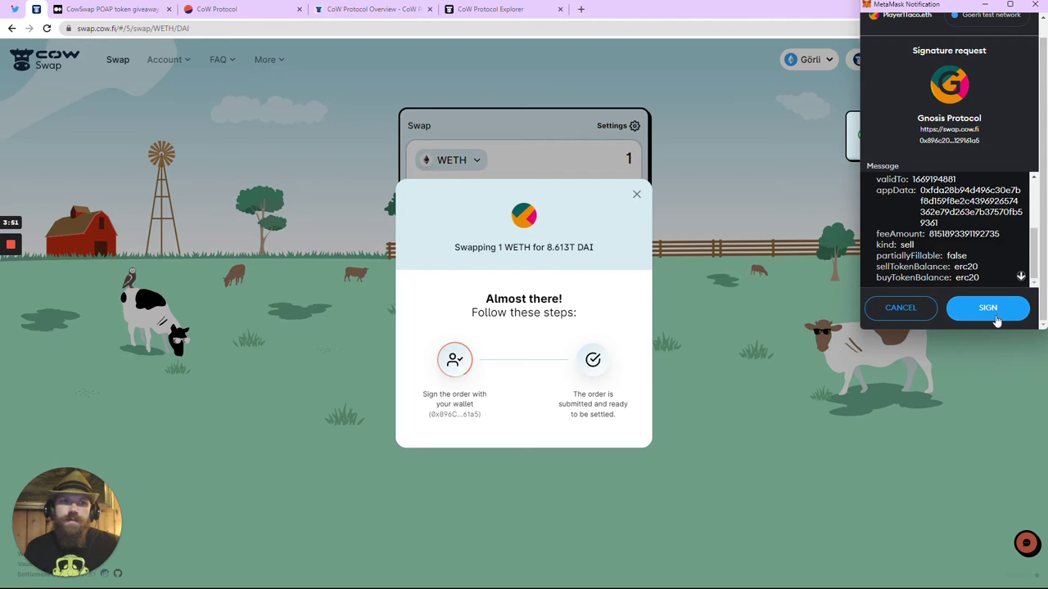
{"action": "left_click", "coordinate": [992, 310]}
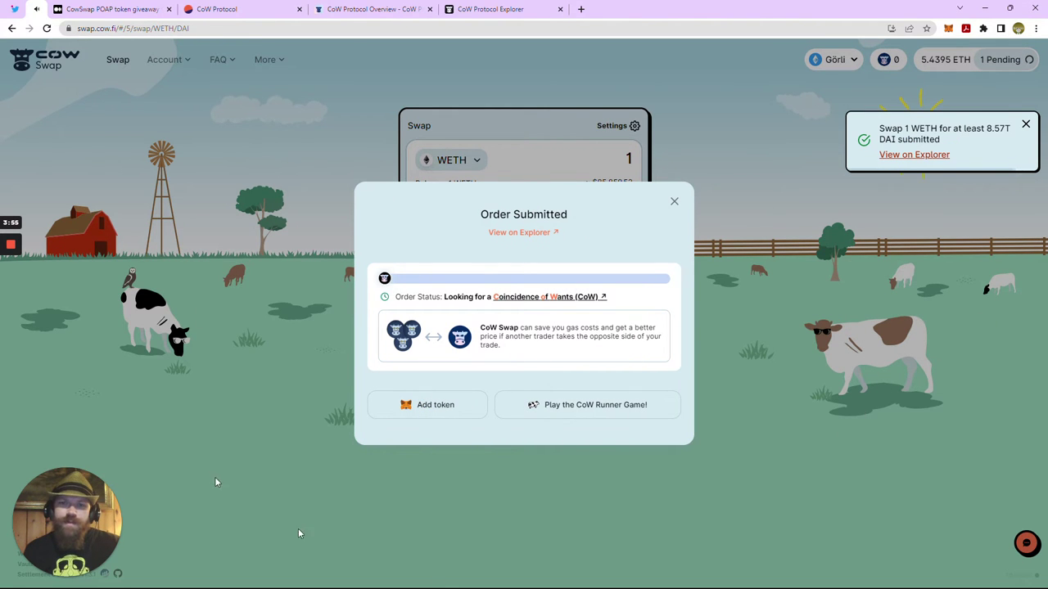
Step: Add DAI as a MetaMask token, then launch the CoW Runner game
{"action": "left_click", "coordinate": [446, 416]}
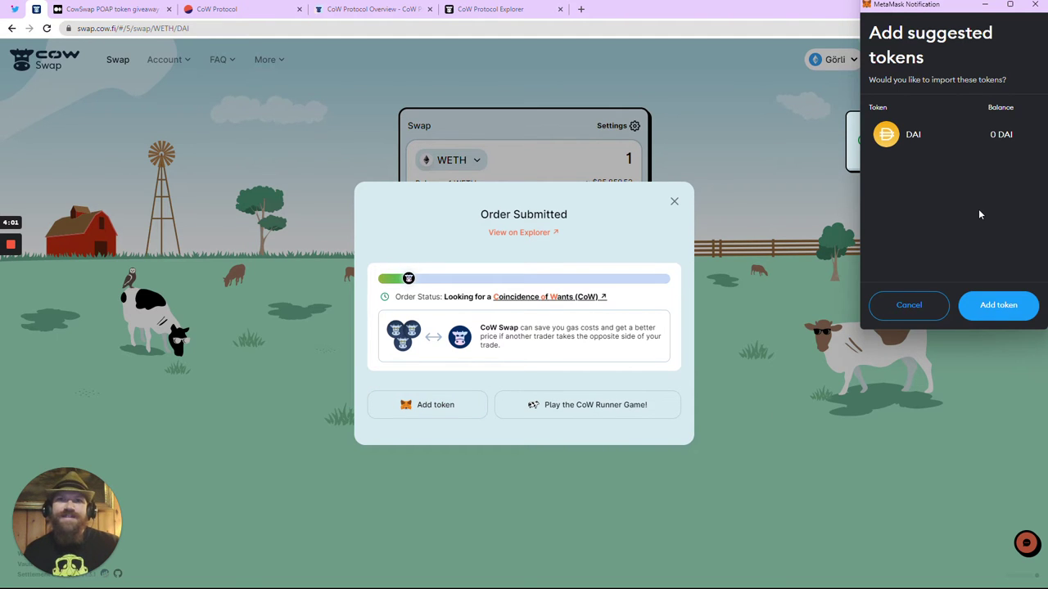
{"action": "left_click", "coordinate": [1005, 313]}
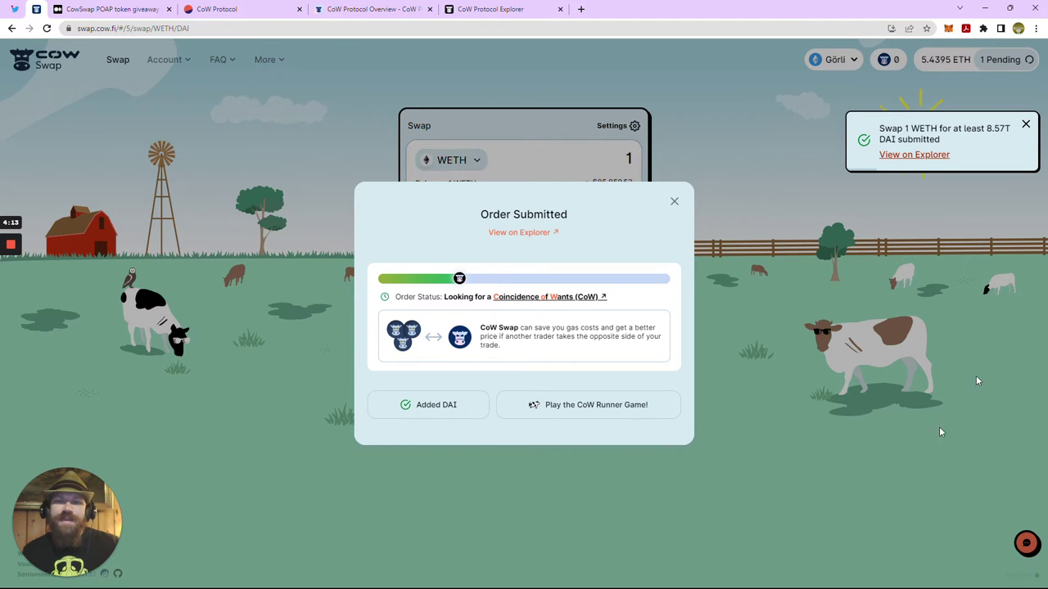
{"action": "left_click", "coordinate": [635, 406]}
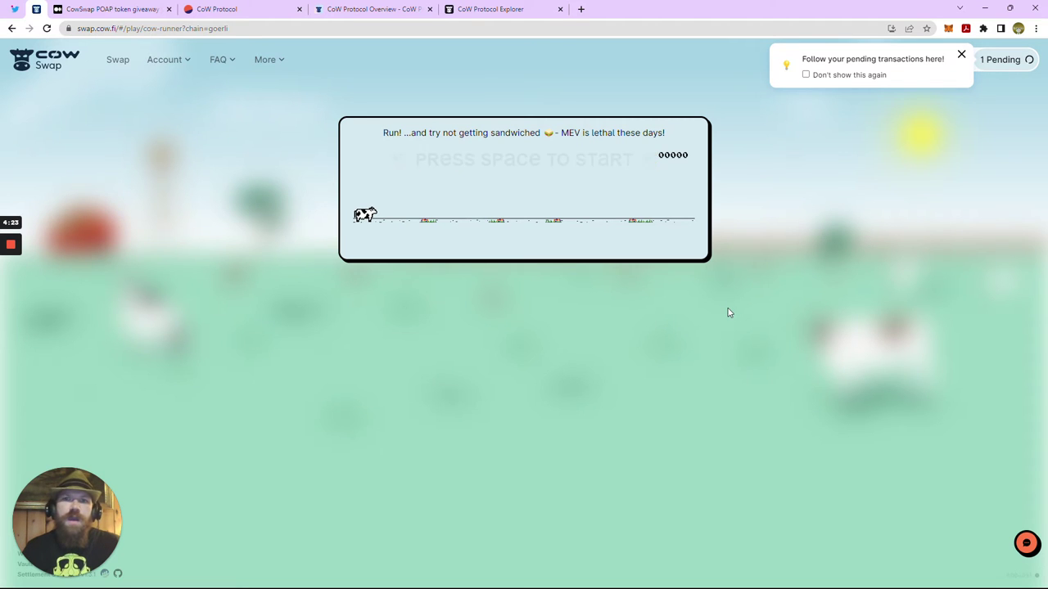
Step: Play CoW Runner with Space jumps to a 248-point game over, then close the trade toast
{"action": "key", "text": "space"}
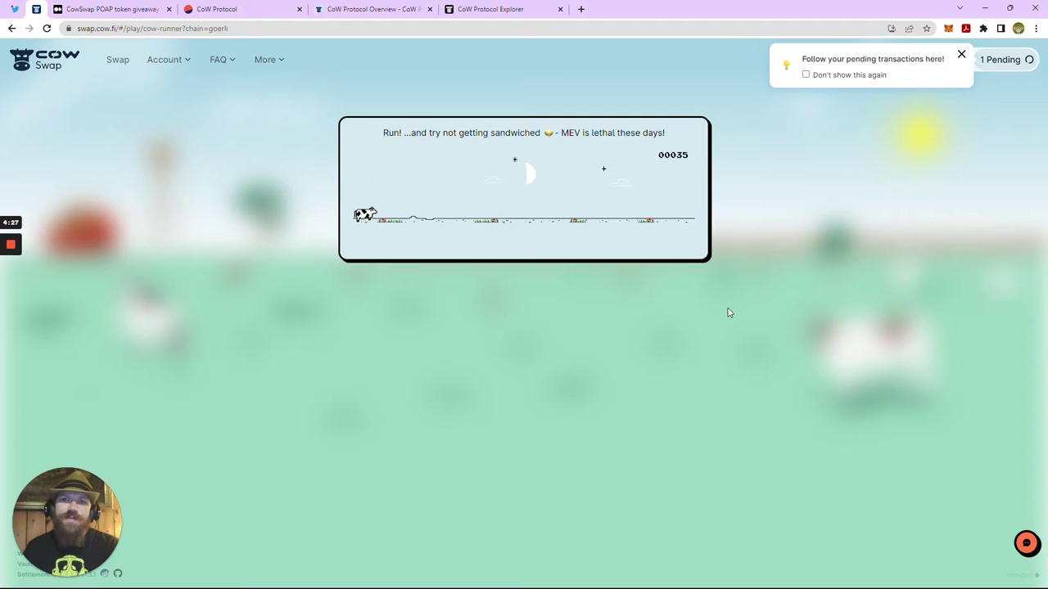
{"action": "key", "text": "space"}
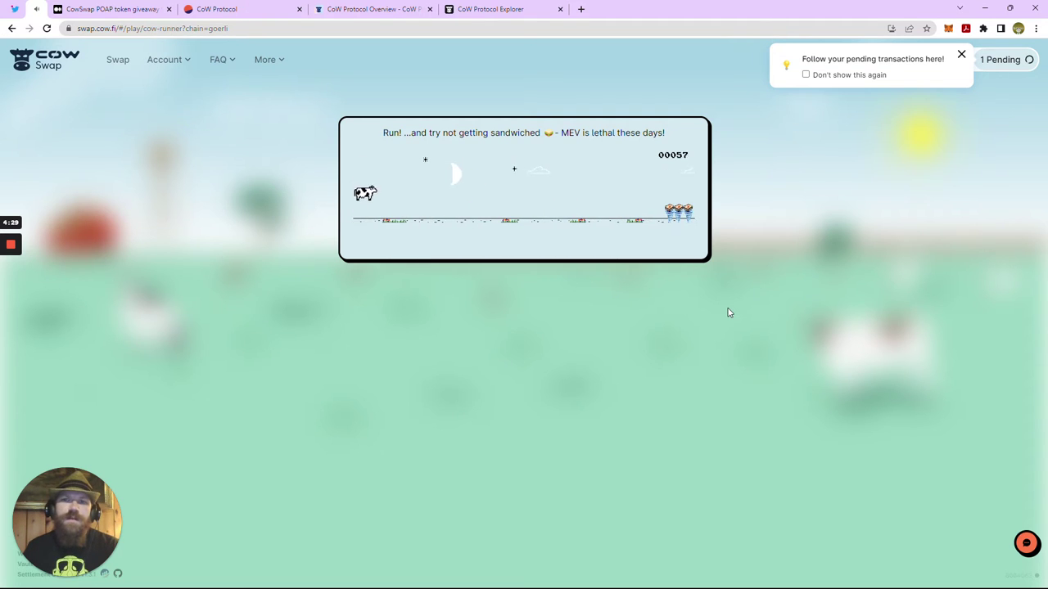
{"action": "key", "text": "space"}
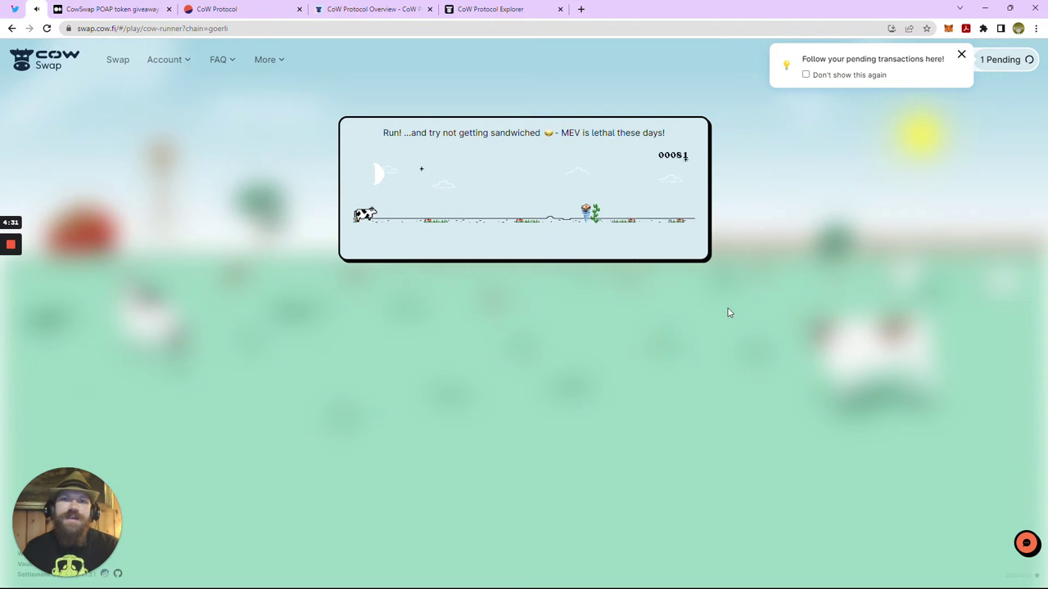
{"action": "key", "text": "space"}
{"action": "key", "text": "space"}
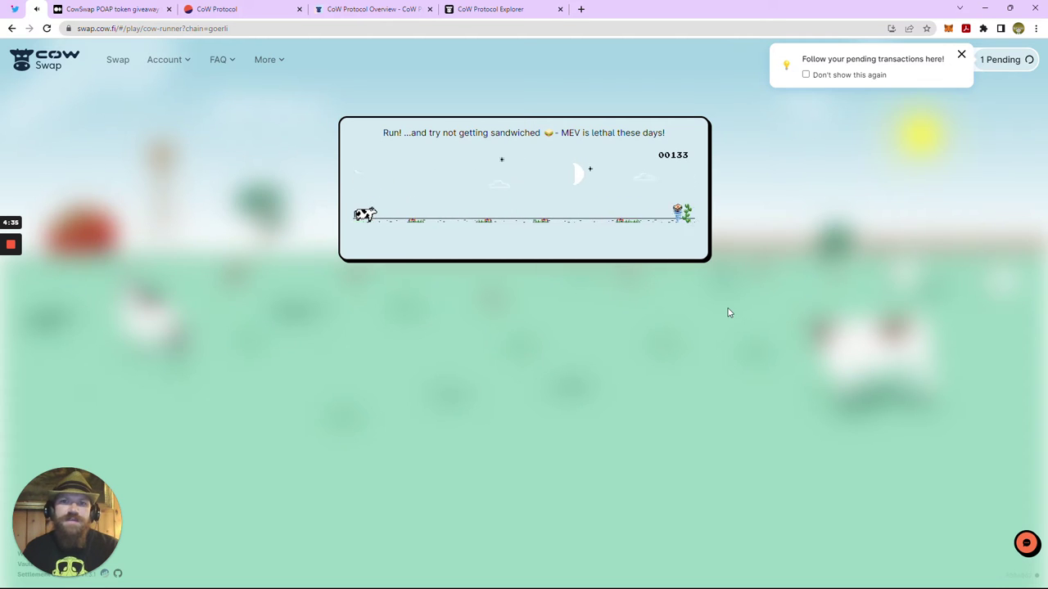
{"action": "key", "text": "space"}
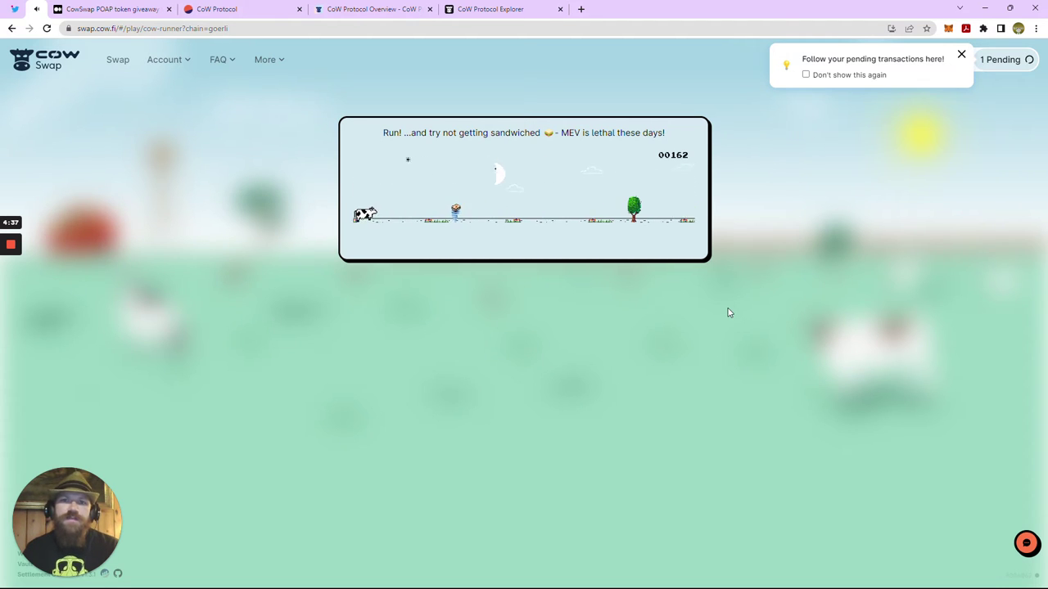
{"action": "key", "text": "space"}
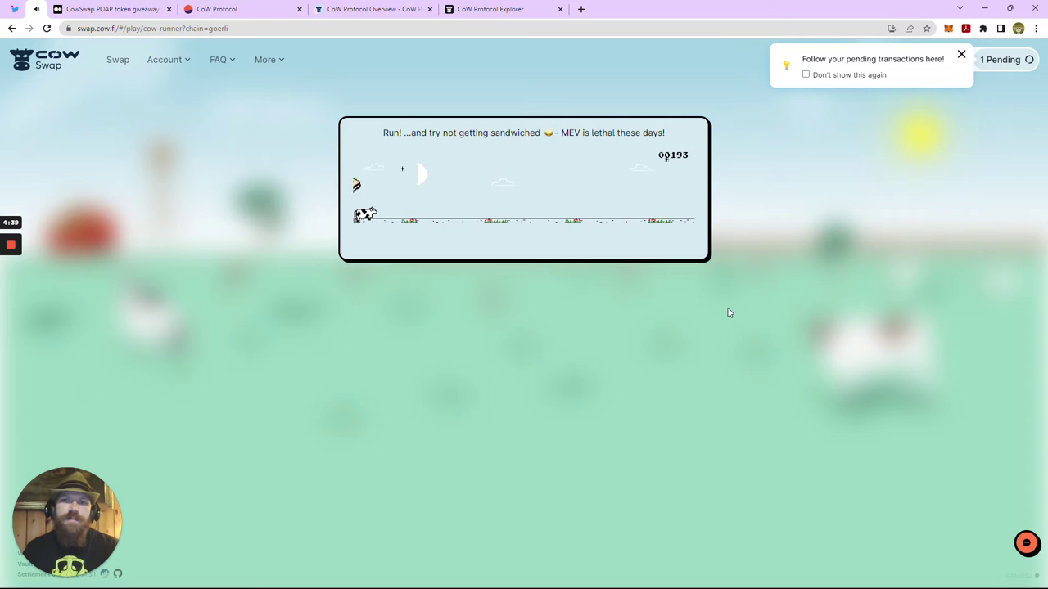
{"action": "key", "text": "space"}
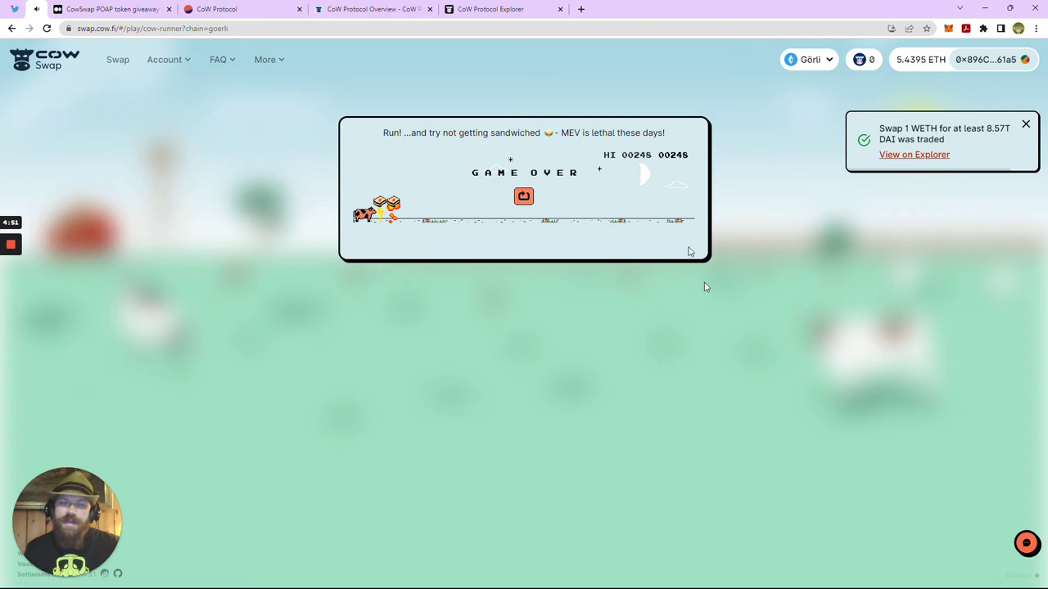
{"action": "left_click", "coordinate": [1024, 127]}
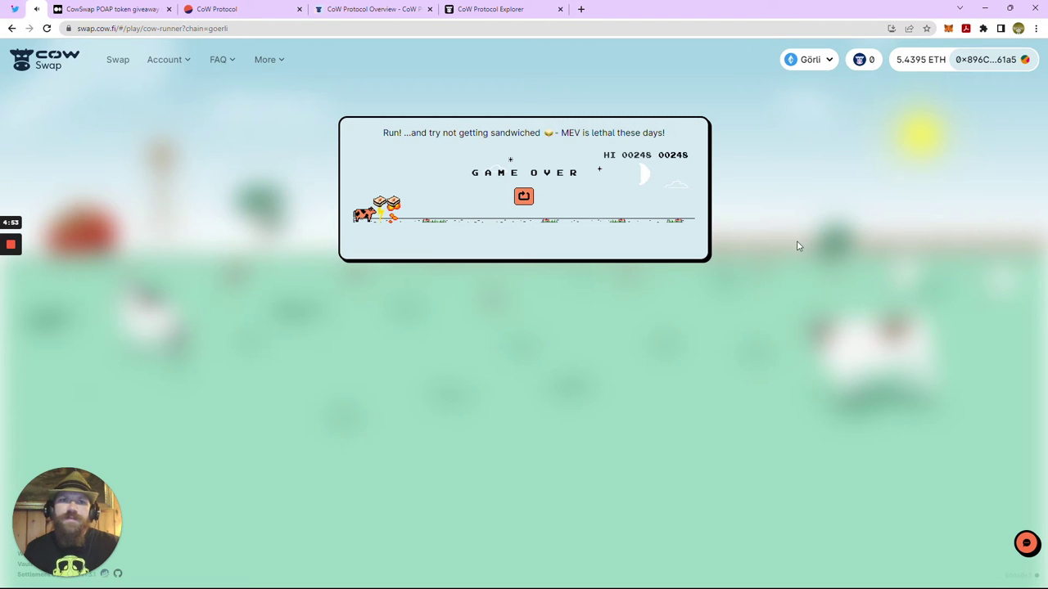
Step: Return to the Swap page, close the feedback survey, and switch to the Medium POAP giveaway article
{"action": "left_click", "coordinate": [117, 60]}
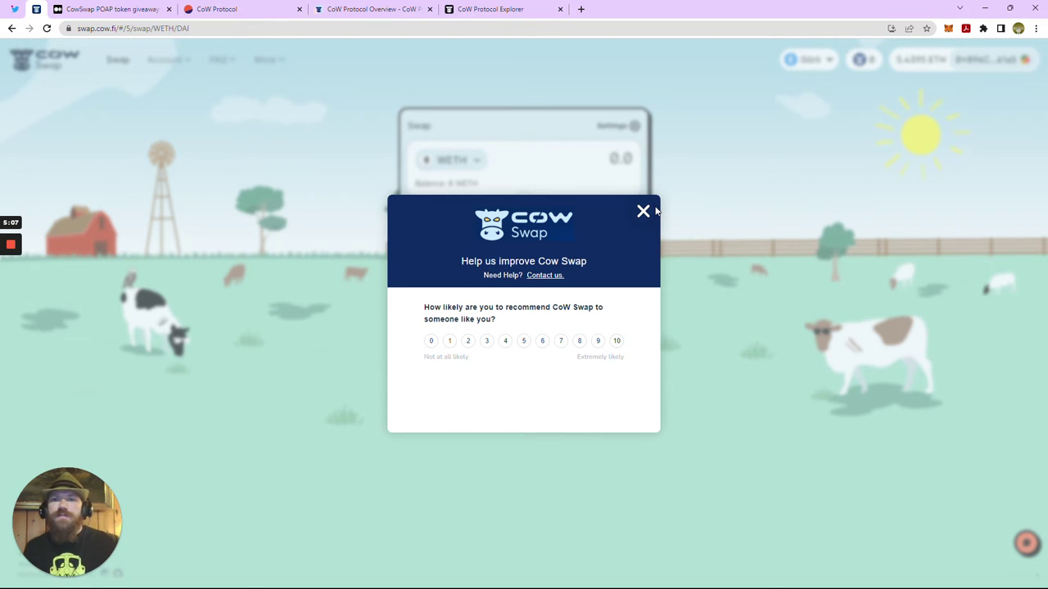
{"action": "left_click", "coordinate": [644, 214]}
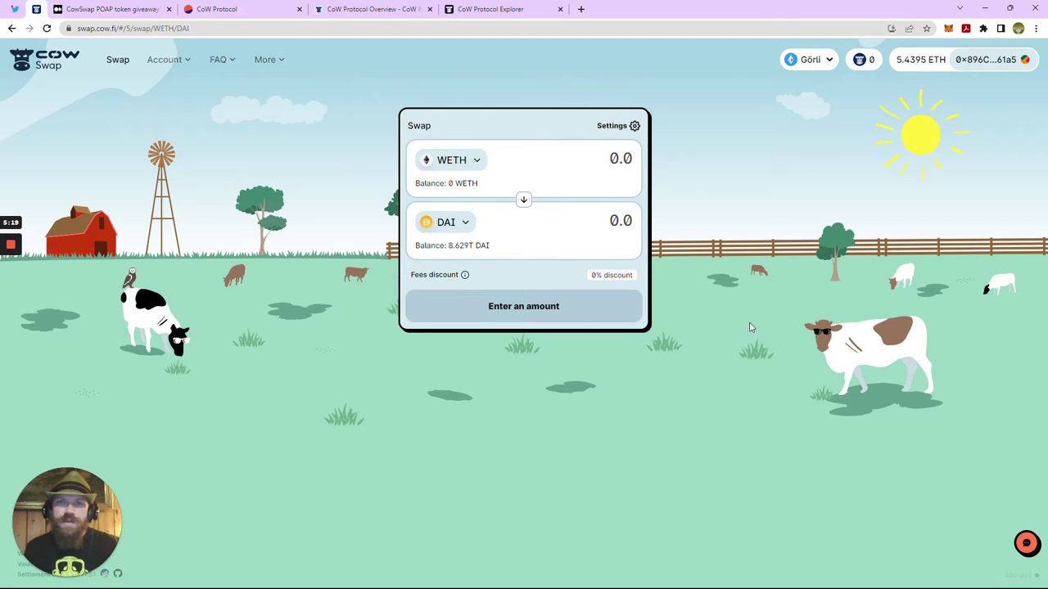
{"action": "left_click", "coordinate": [136, 10]}
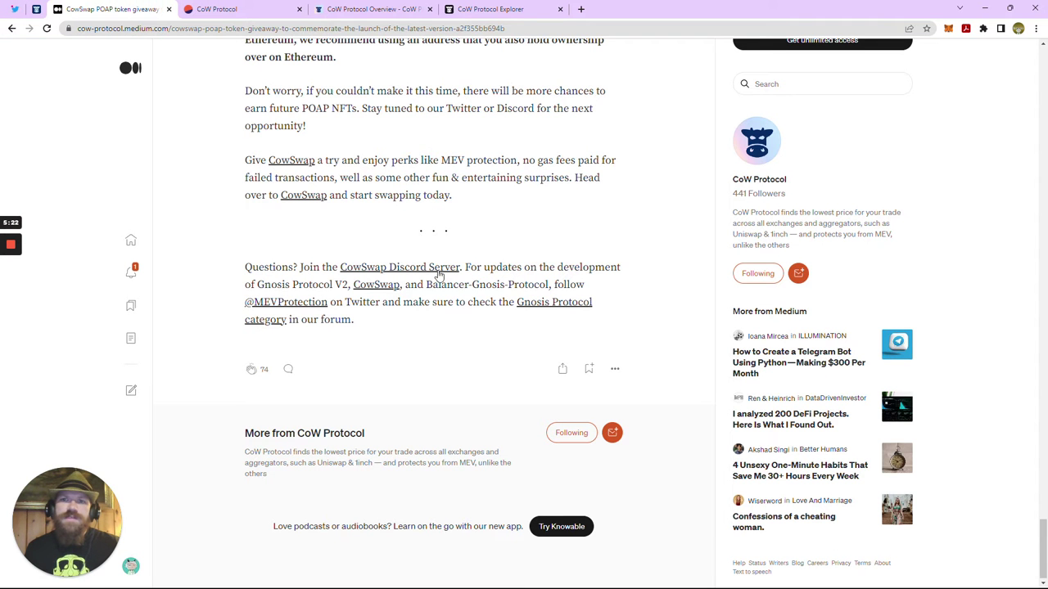
Step: Go back from the giveaway article to the CoW Protocol story list and scroll to its top
{"action": "key", "text": "alt+Left"}
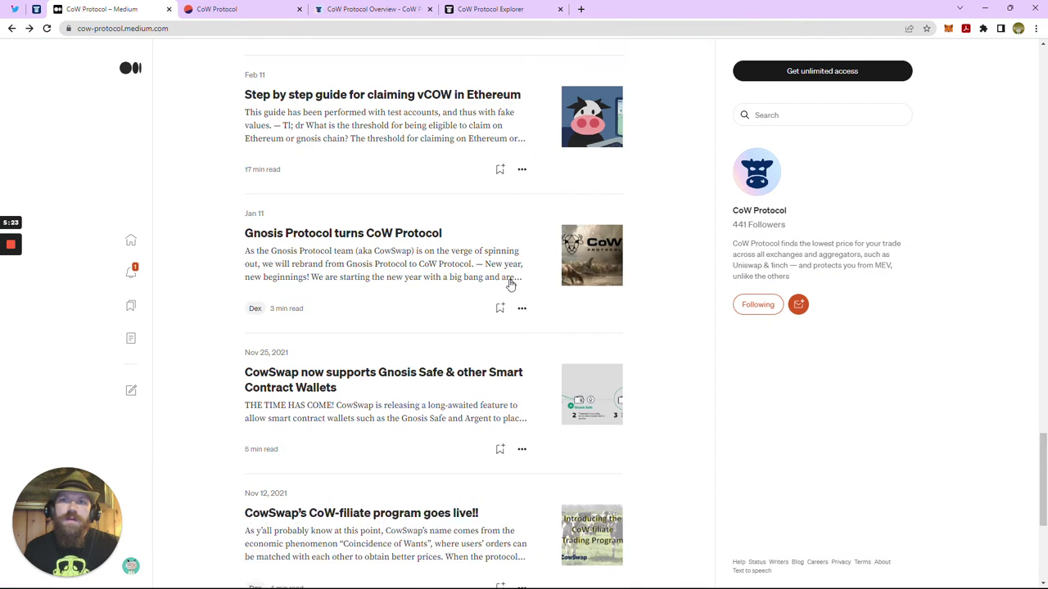
{"action": "scroll", "coordinate": [487, 336], "scroll_direction": "down", "scroll_amount": 4}
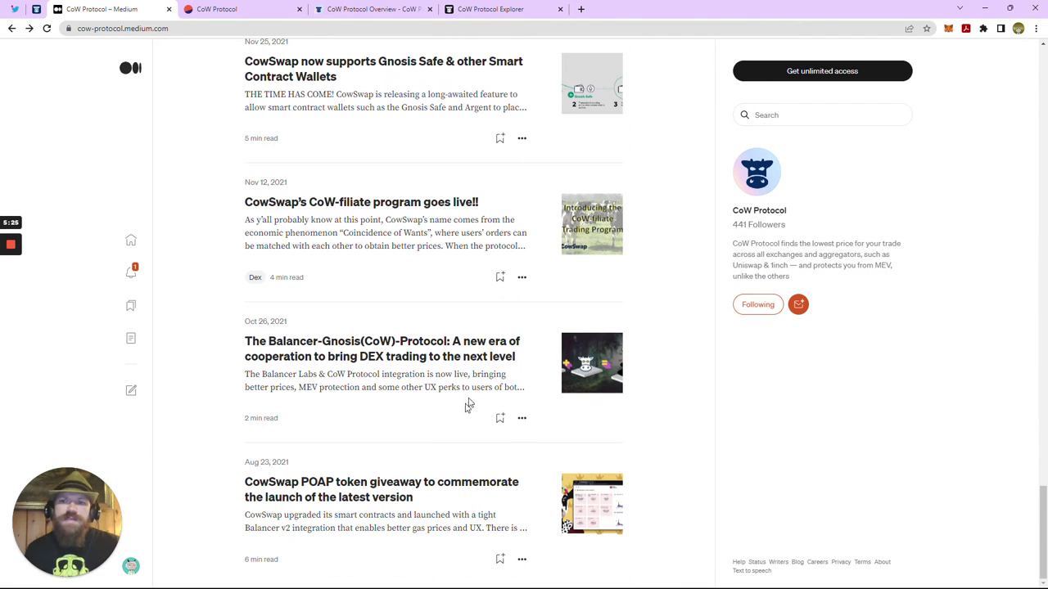
{"action": "scroll", "coordinate": [438, 504], "scroll_direction": "up", "scroll_amount": 5}
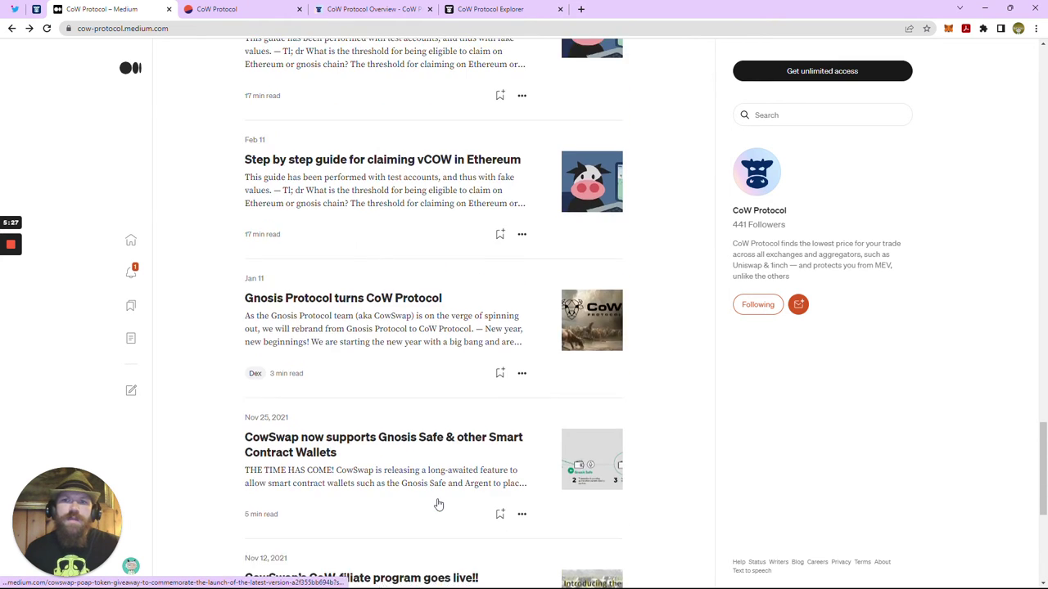
{"action": "scroll", "coordinate": [438, 501], "scroll_direction": "up", "scroll_amount": 2}
{"action": "scroll", "coordinate": [437, 498], "scroll_direction": "up", "scroll_amount": 2}
{"action": "scroll", "coordinate": [433, 483], "scroll_direction": "up", "scroll_amount": 1}
{"action": "scroll", "coordinate": [431, 477], "scroll_direction": "up", "scroll_amount": 2}
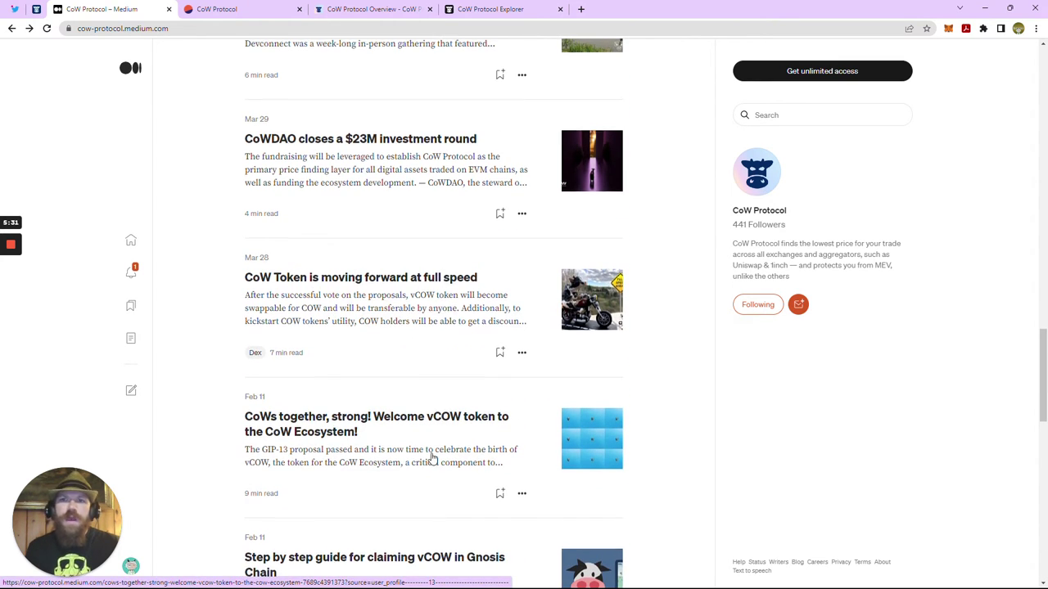
{"action": "scroll", "coordinate": [431, 460], "scroll_direction": "up", "scroll_amount": 2}
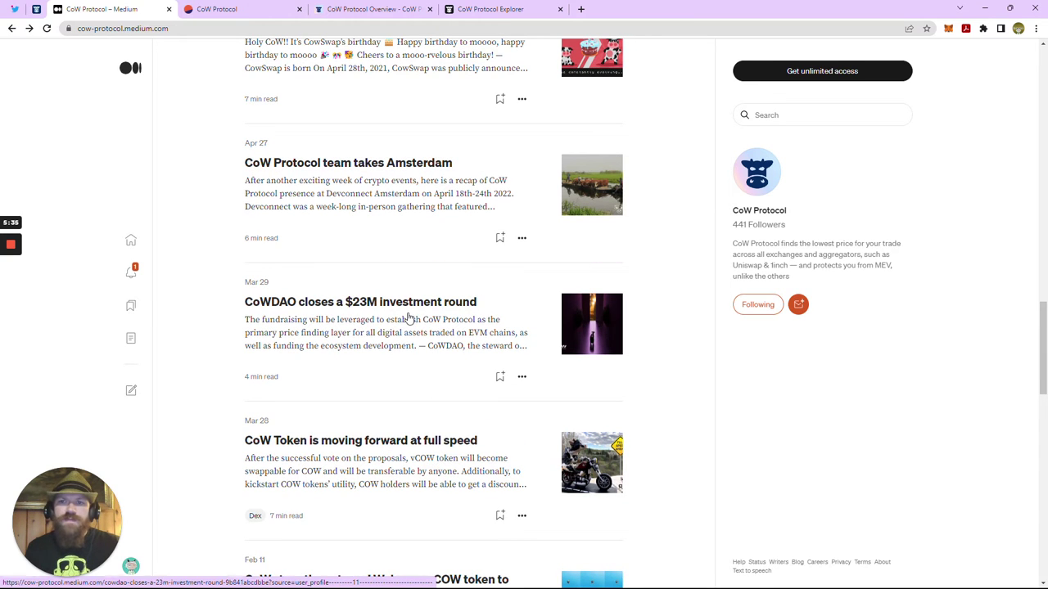
{"action": "scroll", "coordinate": [381, 341], "scroll_direction": "up", "scroll_amount": 5}
{"action": "scroll", "coordinate": [382, 341], "scroll_direction": "up", "scroll_amount": 5}
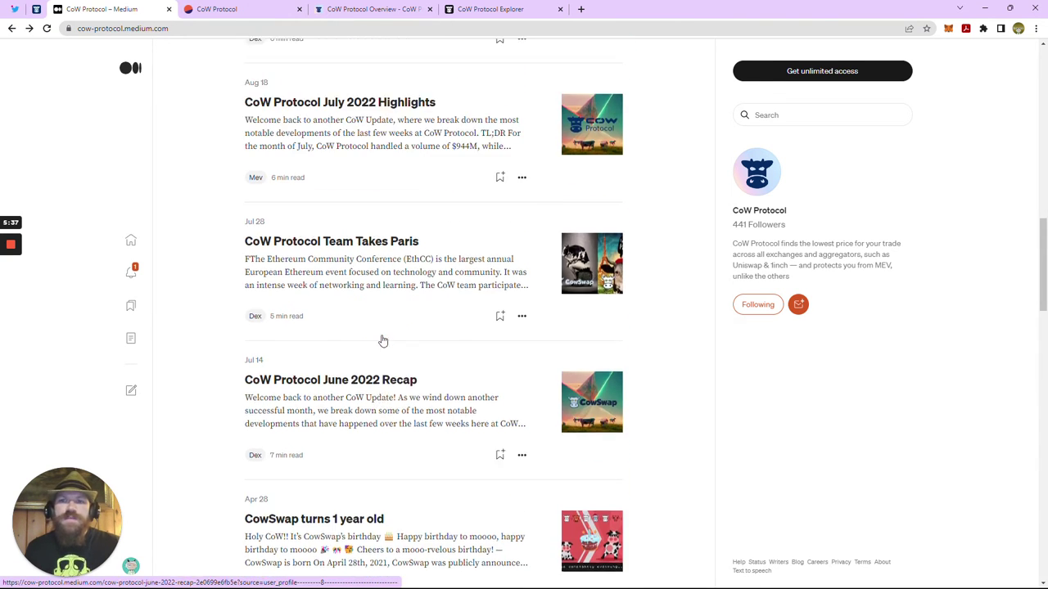
{"action": "scroll", "coordinate": [381, 341], "scroll_direction": "up", "scroll_amount": 5}
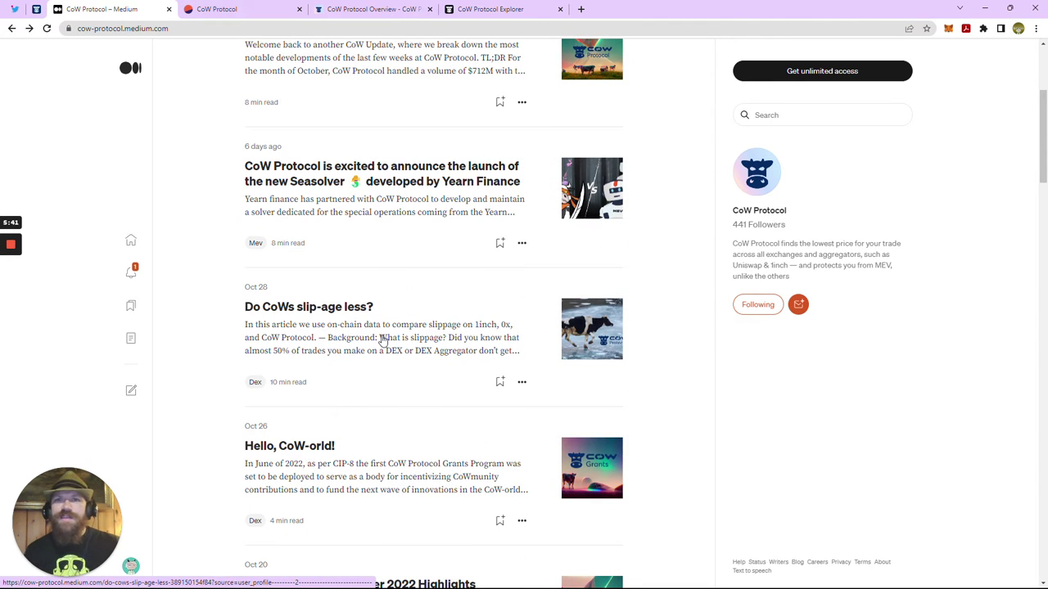
{"action": "scroll", "coordinate": [381, 340], "scroll_direction": "up", "scroll_amount": 2}
{"action": "scroll", "coordinate": [386, 341], "scroll_direction": "up", "scroll_amount": 2}
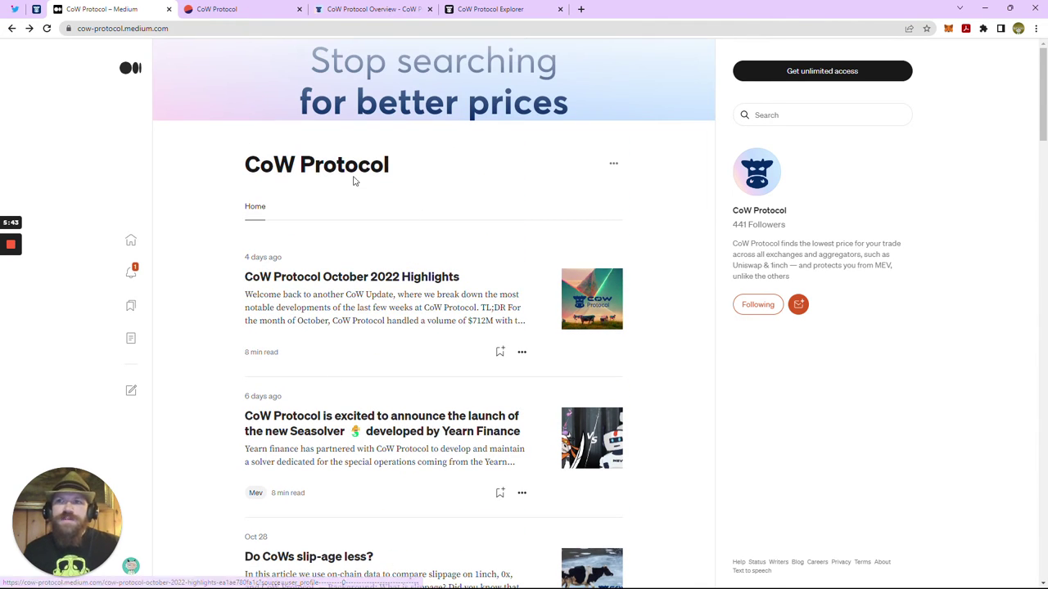
Step: Reload the Dune CoW Protocol dashboard and scroll through its updated totals, now 433,817 trades
{"action": "left_click", "coordinate": [259, 11]}
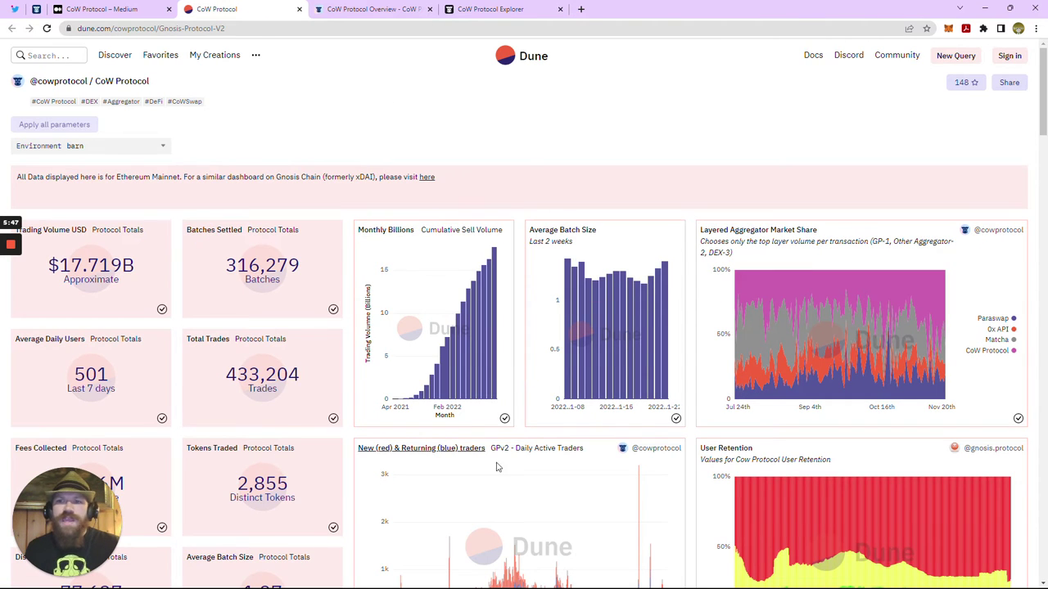
{"action": "left_click", "coordinate": [48, 27]}
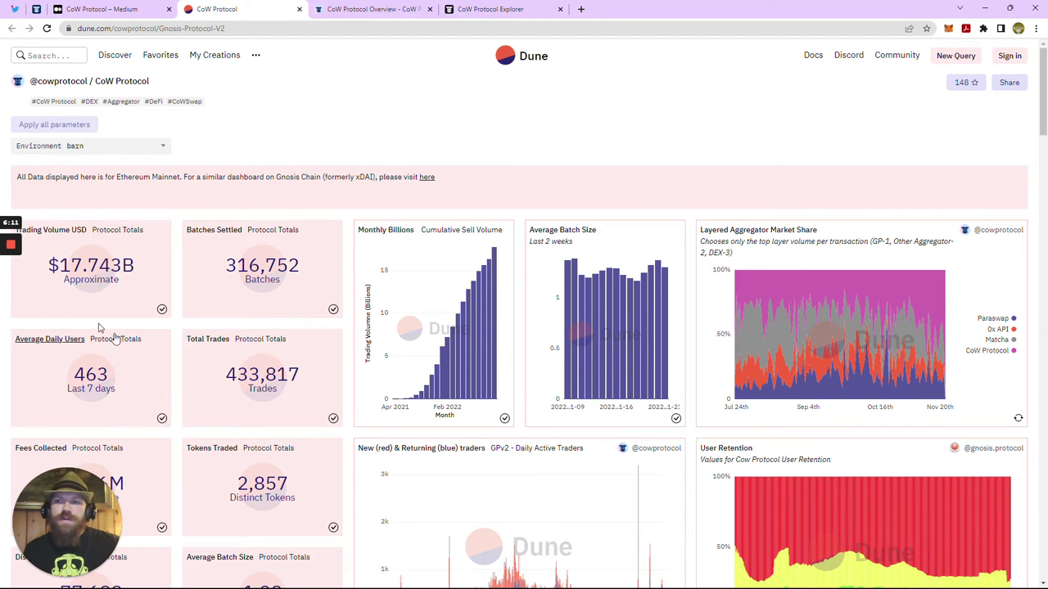
{"action": "scroll", "coordinate": [288, 363], "scroll_direction": "down", "scroll_amount": 1}
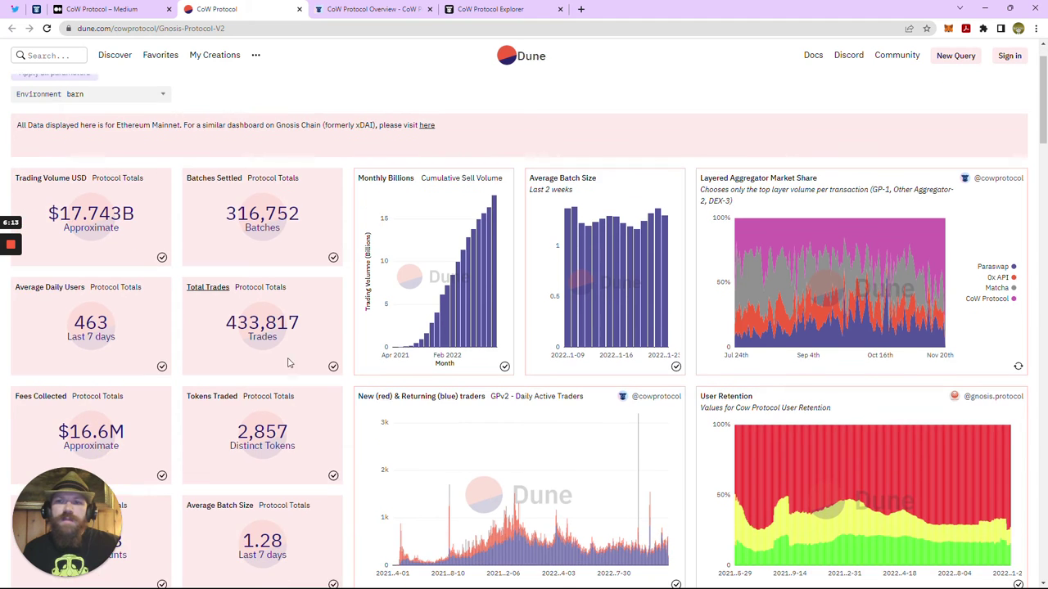
{"action": "scroll", "coordinate": [248, 386], "scroll_direction": "down", "scroll_amount": 3}
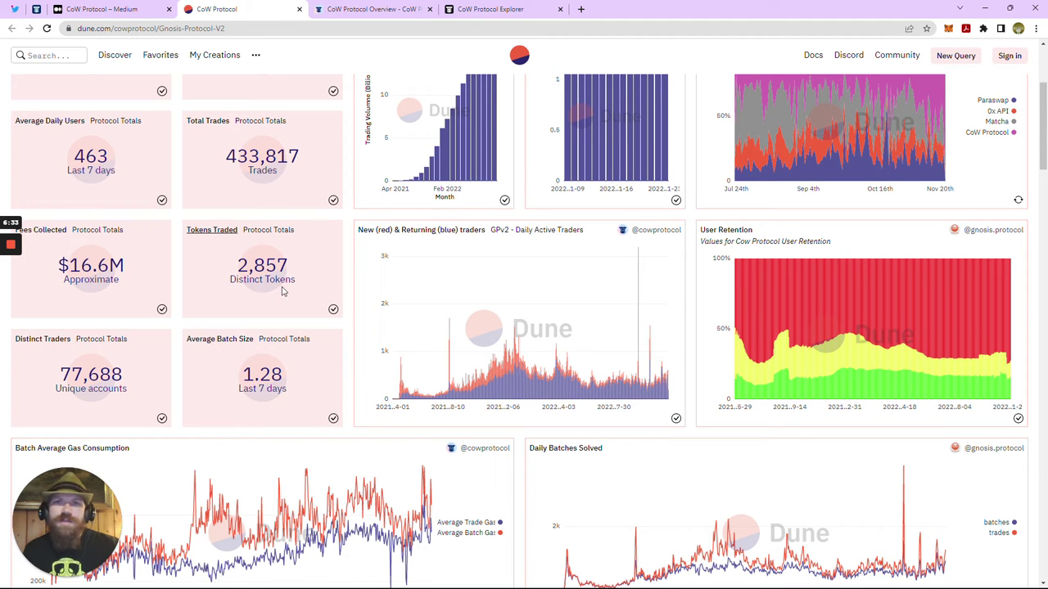
{"action": "scroll", "coordinate": [282, 292], "scroll_direction": "down", "scroll_amount": 4}
{"action": "scroll", "coordinate": [283, 292], "scroll_direction": "down", "scroll_amount": 2}
{"action": "scroll", "coordinate": [282, 291], "scroll_direction": "down", "scroll_amount": 1}
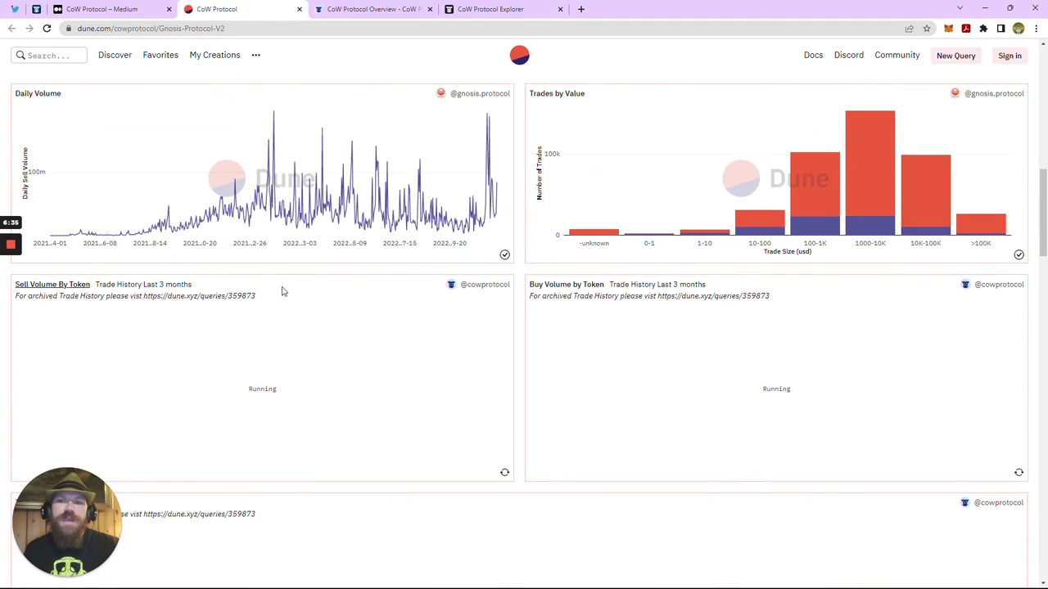
{"action": "scroll", "coordinate": [283, 291], "scroll_direction": "down", "scroll_amount": 3}
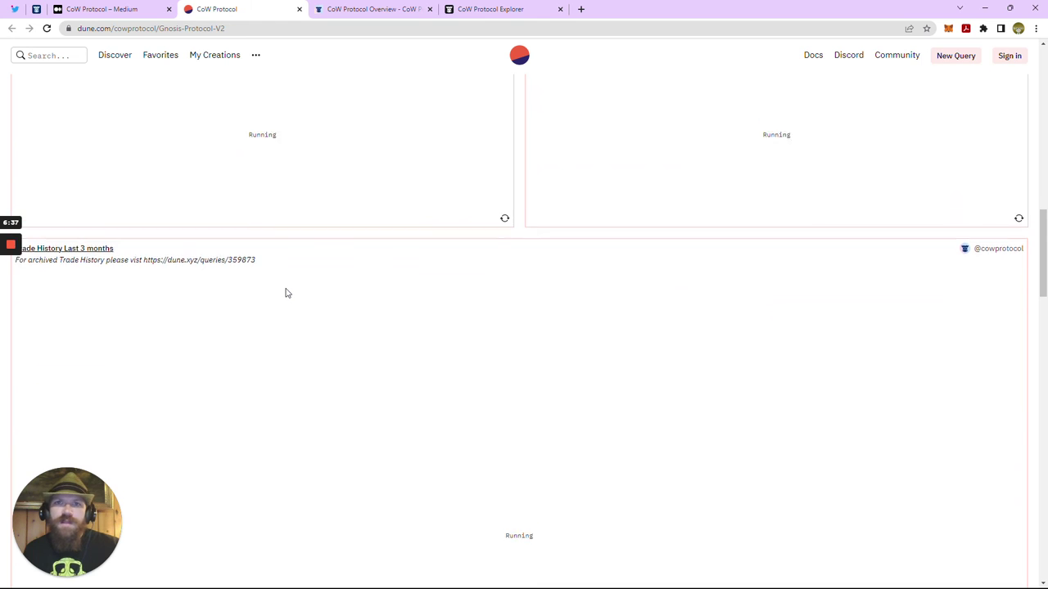
{"action": "scroll", "coordinate": [286, 293], "scroll_direction": "up", "scroll_amount": 10}
{"action": "scroll", "coordinate": [286, 293], "scroll_direction": "up", "scroll_amount": 10}
{"action": "scroll", "coordinate": [286, 293], "scroll_direction": "up", "scroll_amount": 5}
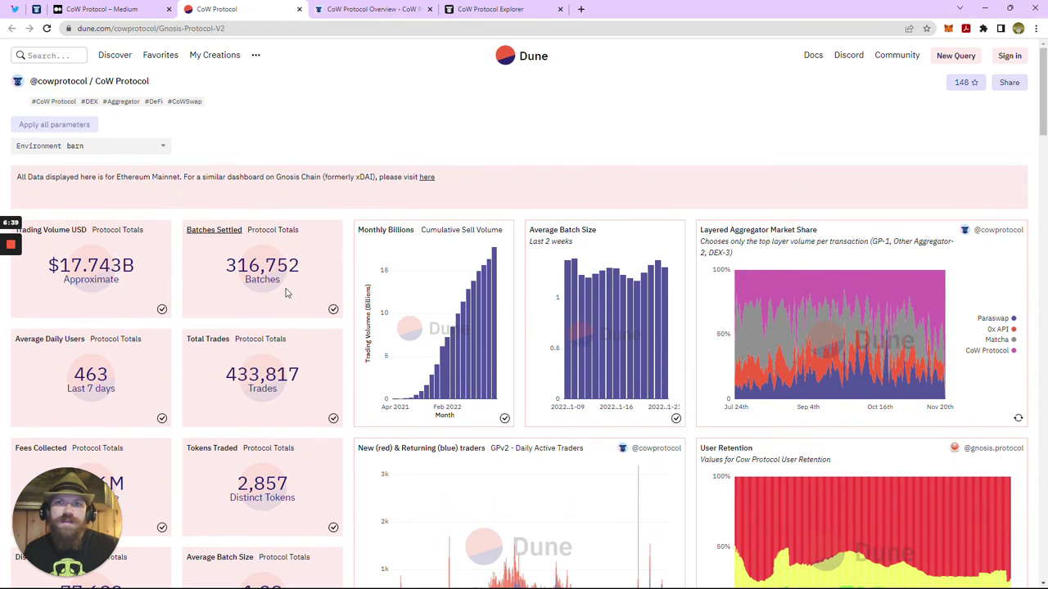
Step: Switch CoW Swap to dark mode and reopen its extra-links menu with Statistics, CoW Runner and MEV Slicer
{"action": "left_click", "coordinate": [389, 9]}
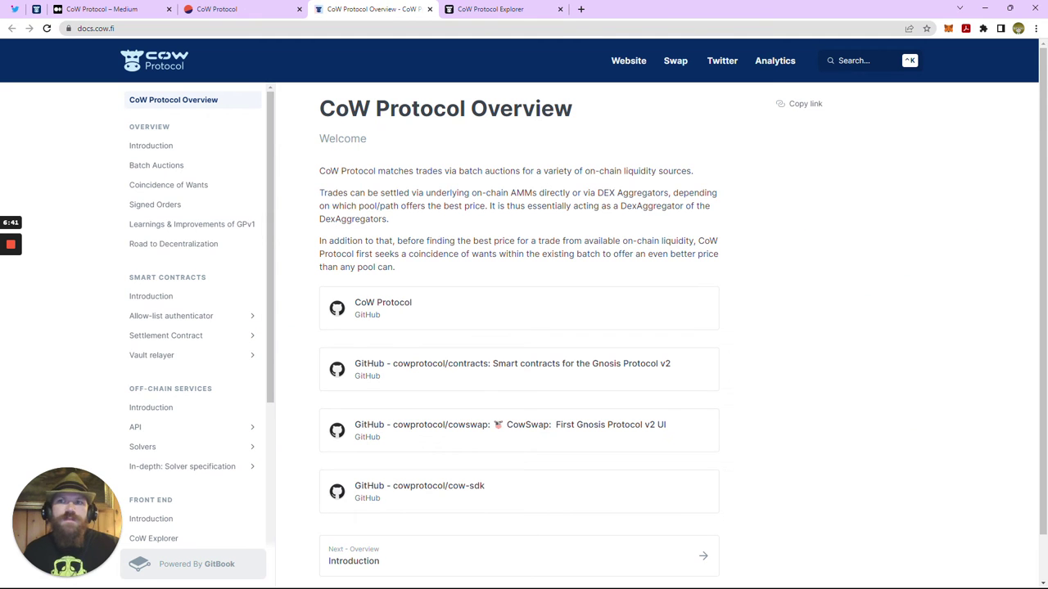
{"action": "left_click", "coordinate": [36, 9]}
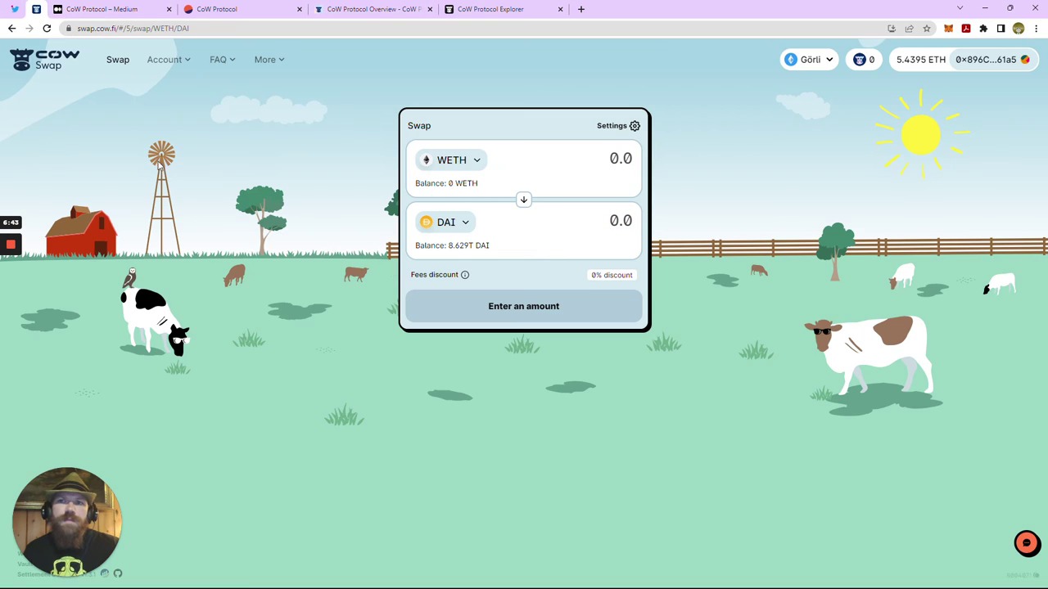
{"action": "left_click", "coordinate": [271, 64]}
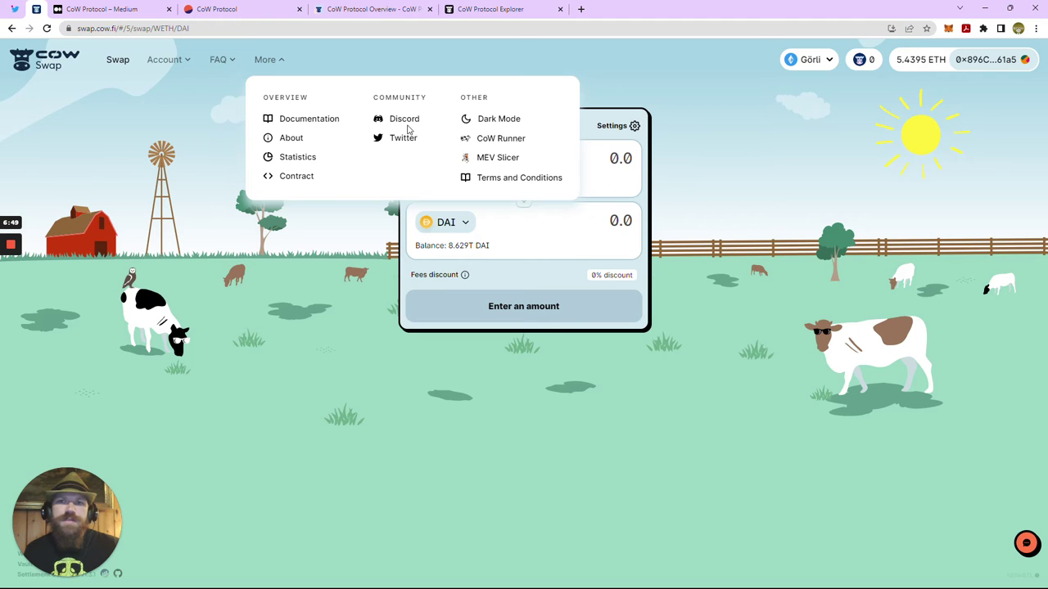
{"action": "left_click", "coordinate": [519, 121]}
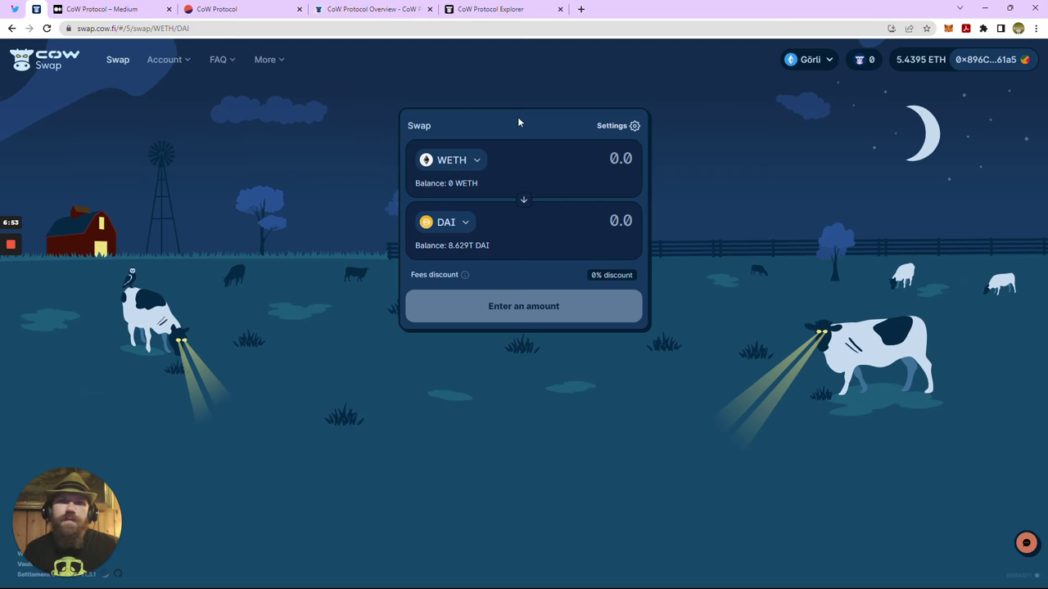
{"action": "left_click", "coordinate": [271, 64]}
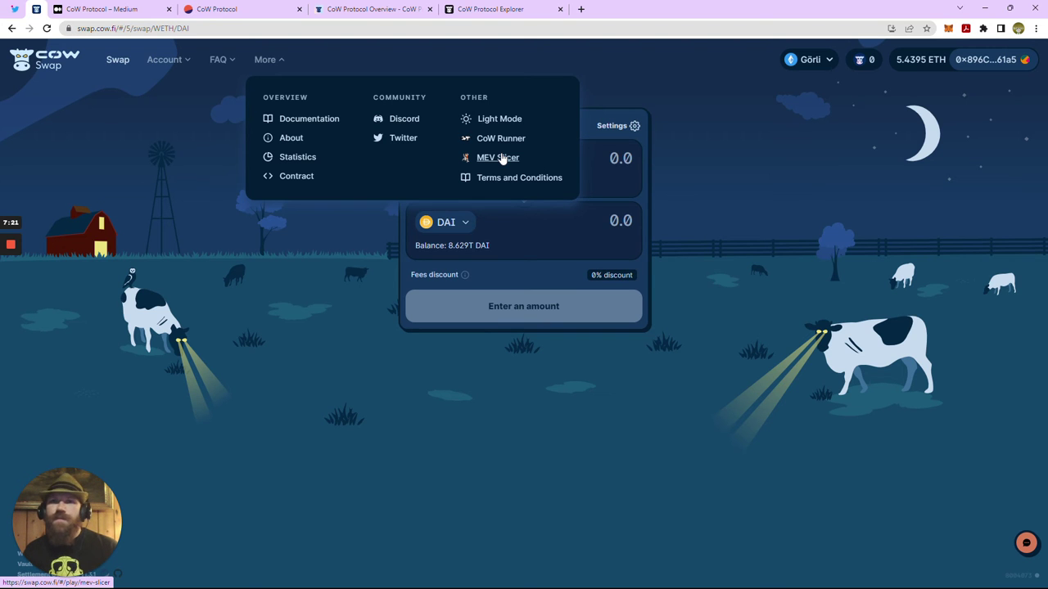
Step: Page through CoW Explorer's Top tokens table to page 5 of 5, then return to CoW Swap
{"action": "left_click", "coordinate": [508, 7]}
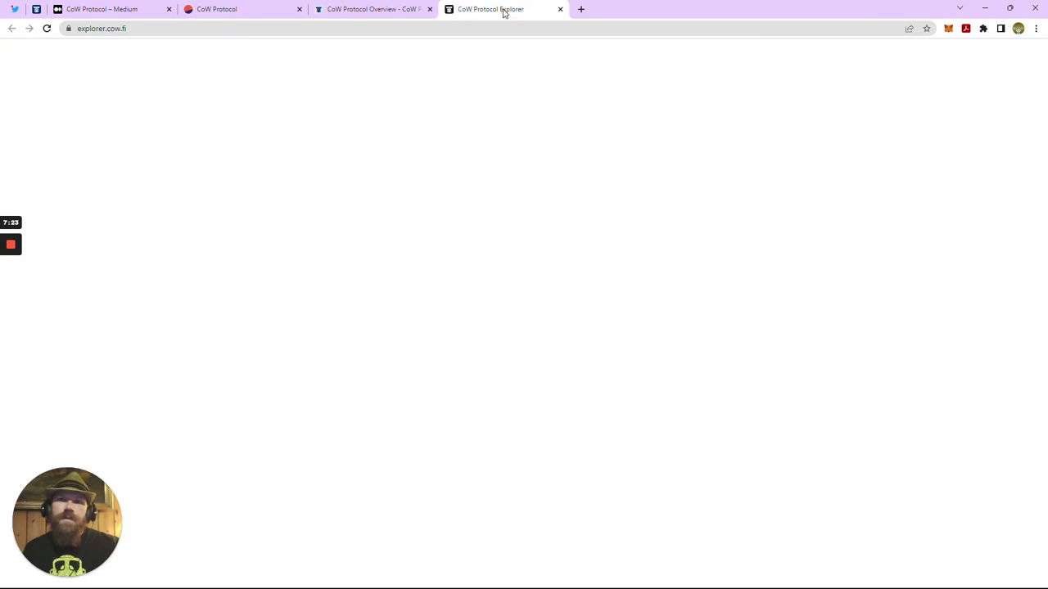
{"action": "scroll", "coordinate": [788, 250], "scroll_direction": "up", "scroll_amount": 3}
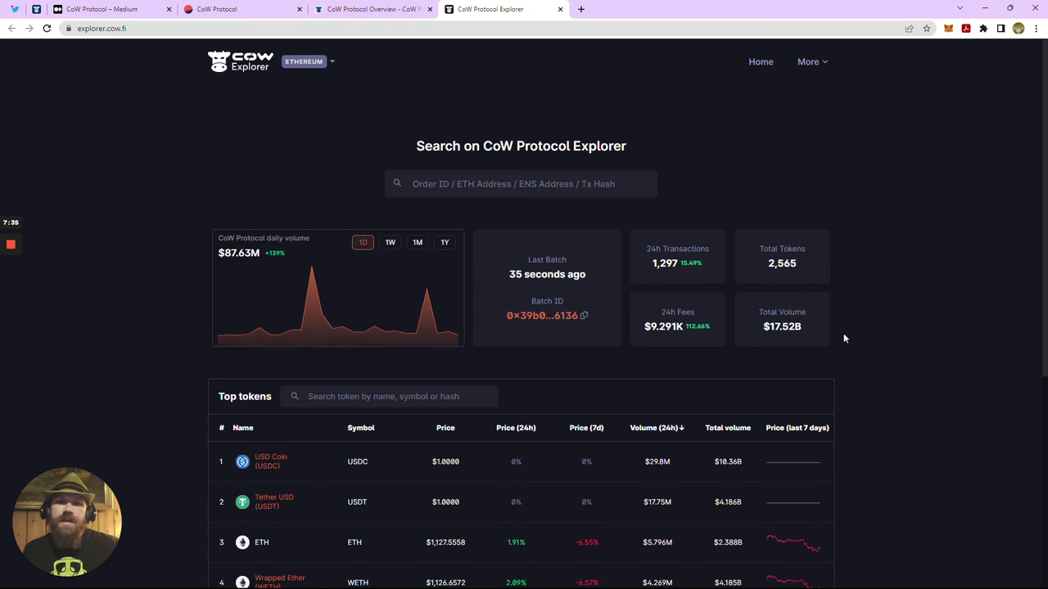
{"action": "scroll", "coordinate": [843, 334], "scroll_direction": "down", "scroll_amount": 2}
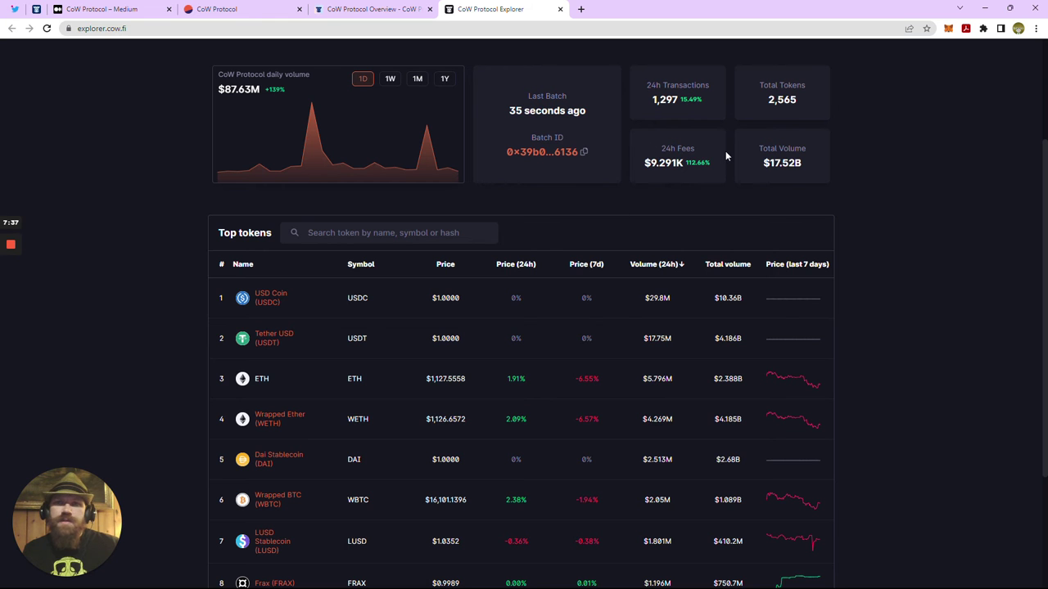
{"action": "scroll", "coordinate": [720, 308], "scroll_direction": "down", "scroll_amount": 2}
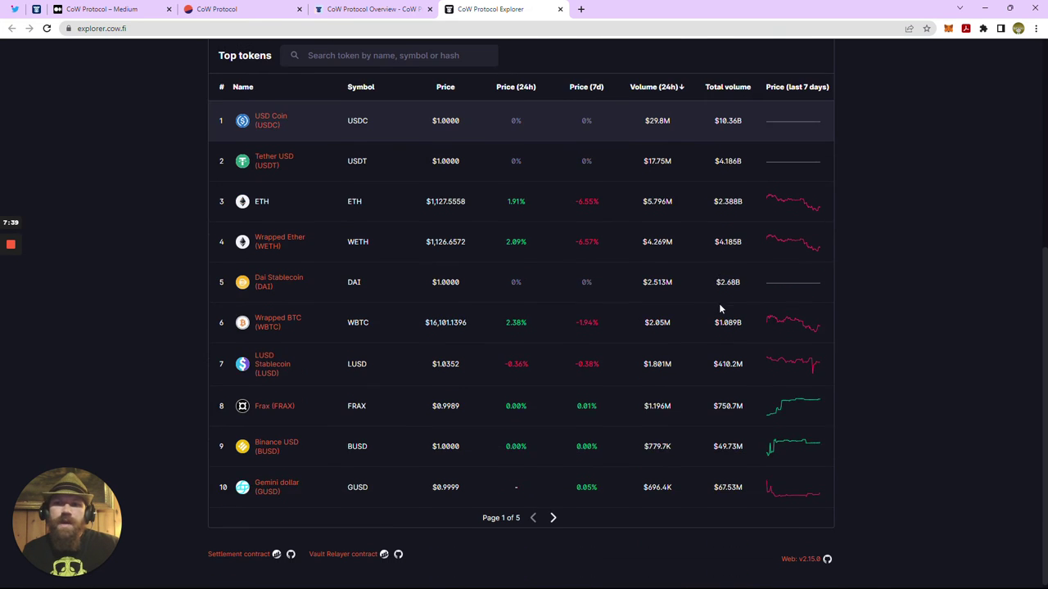
{"action": "left_click", "coordinate": [555, 517]}
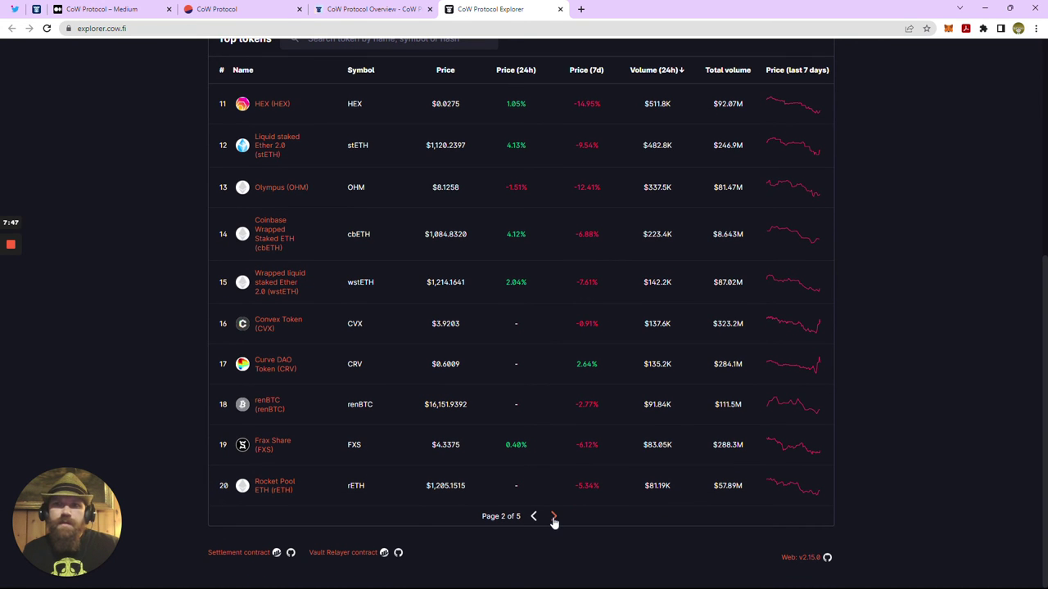
{"action": "left_click", "coordinate": [554, 516]}
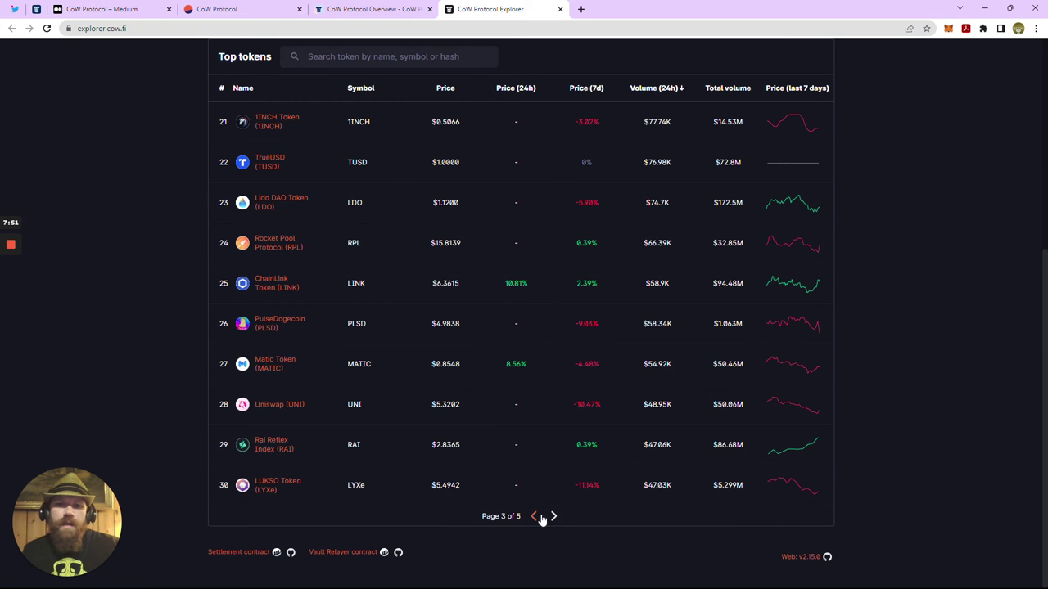
{"action": "left_click", "coordinate": [552, 516]}
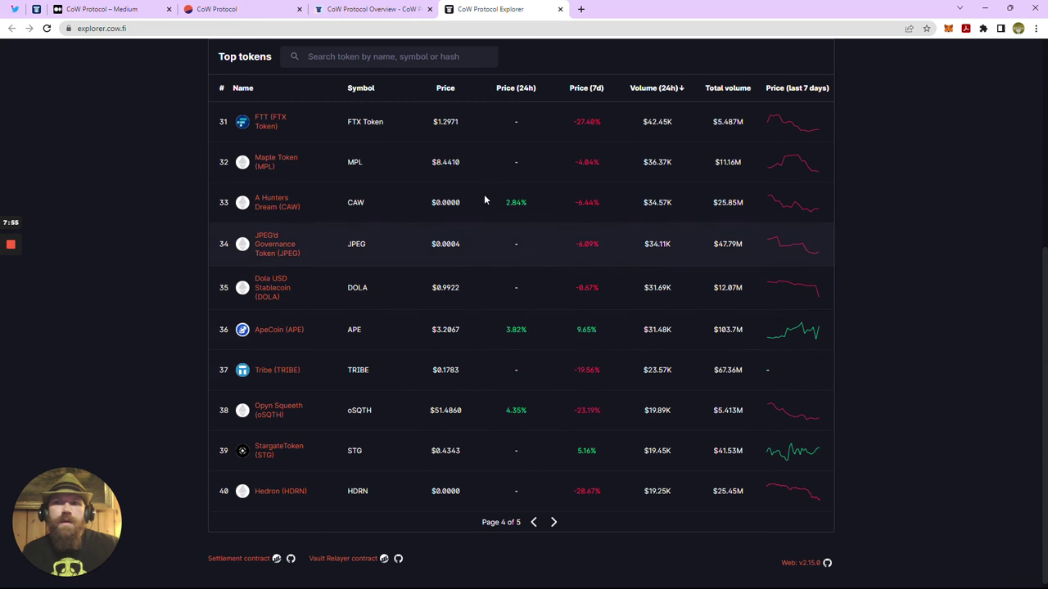
{"action": "left_click", "coordinate": [557, 522]}
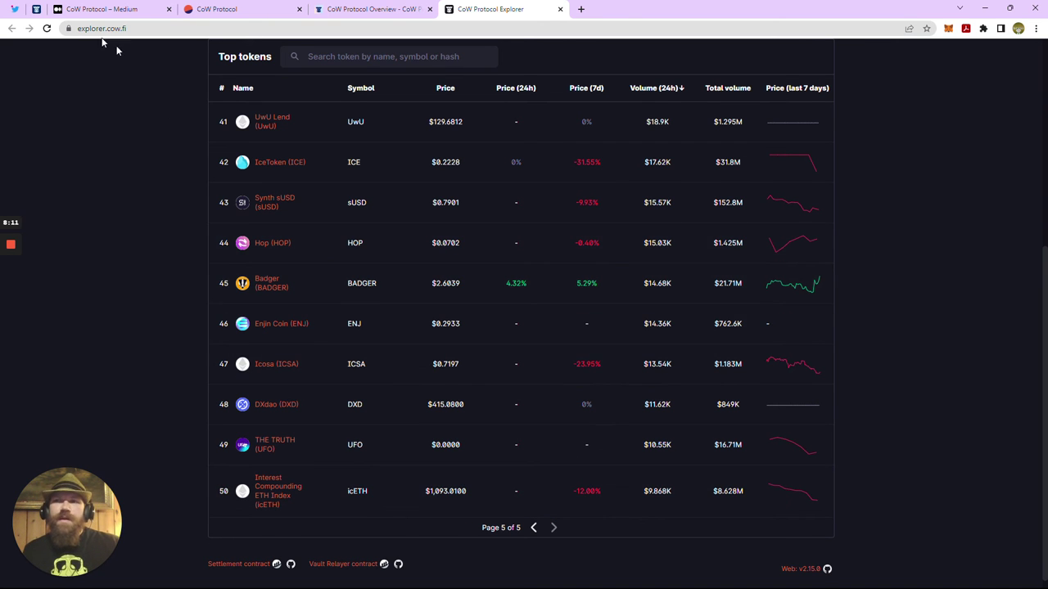
{"action": "left_click", "coordinate": [36, 9]}
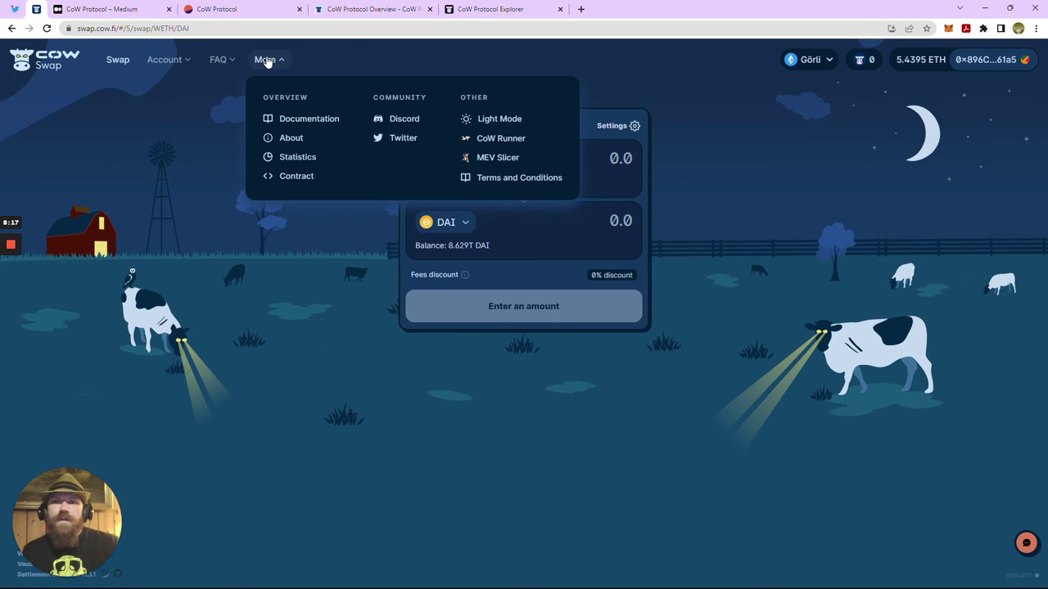
{"action": "left_click", "coordinate": [219, 62]}
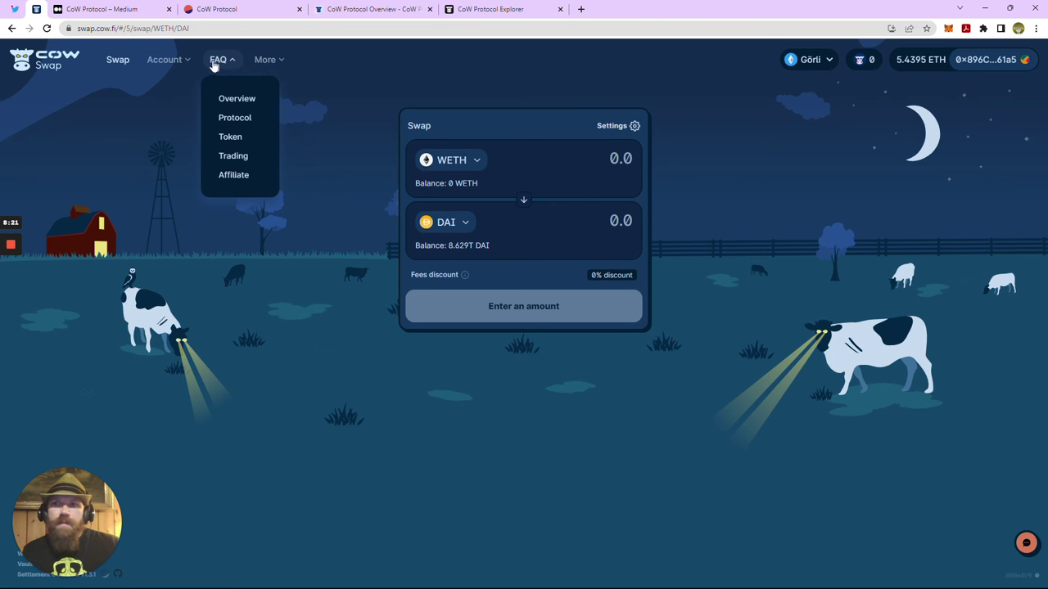
{"action": "left_click", "coordinate": [168, 62]}
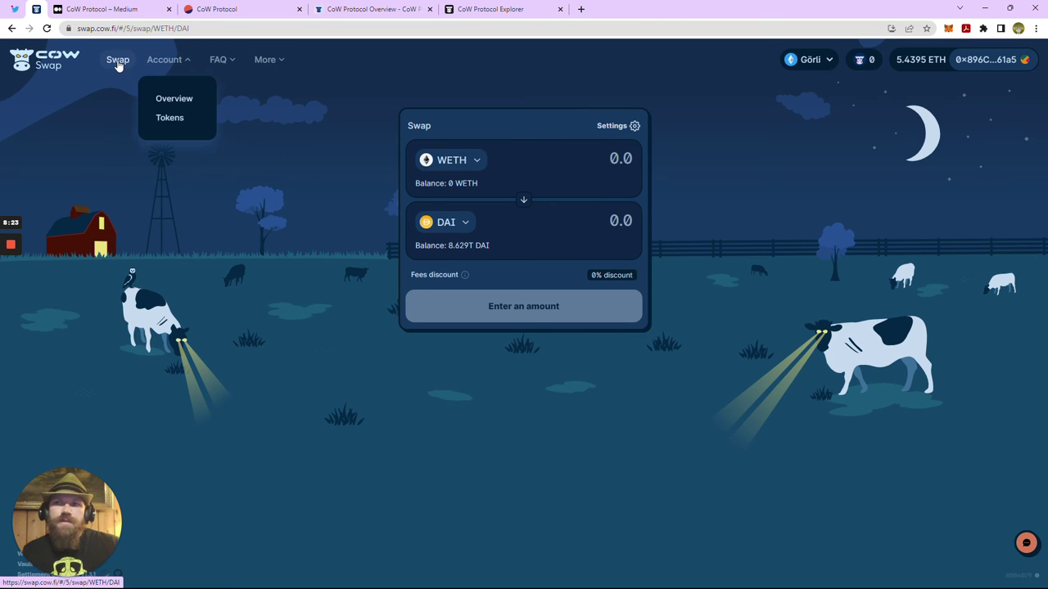
{"action": "left_click", "coordinate": [216, 62]}
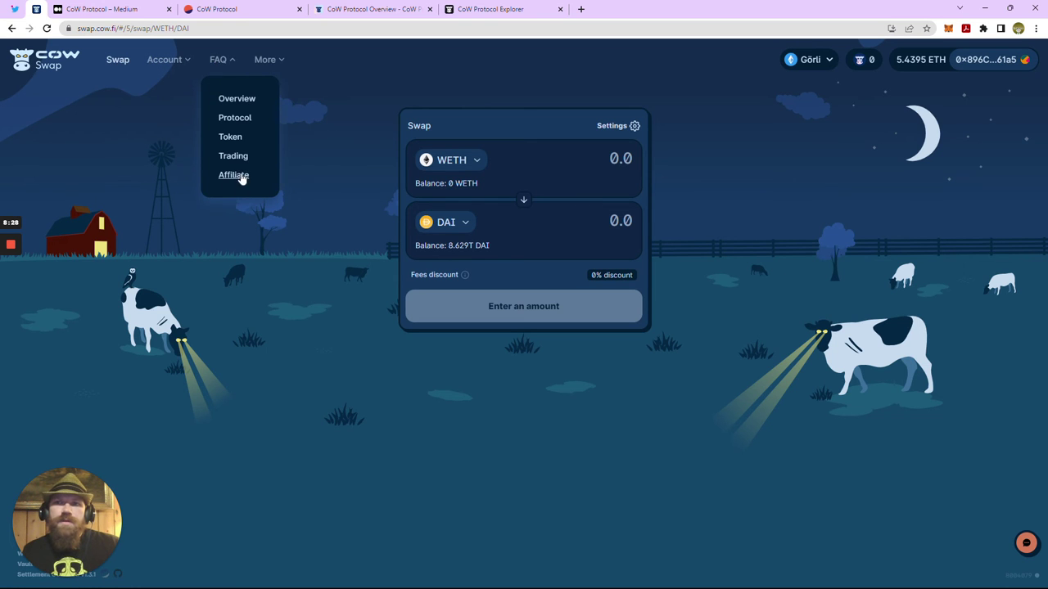
{"action": "left_click", "coordinate": [245, 101]}
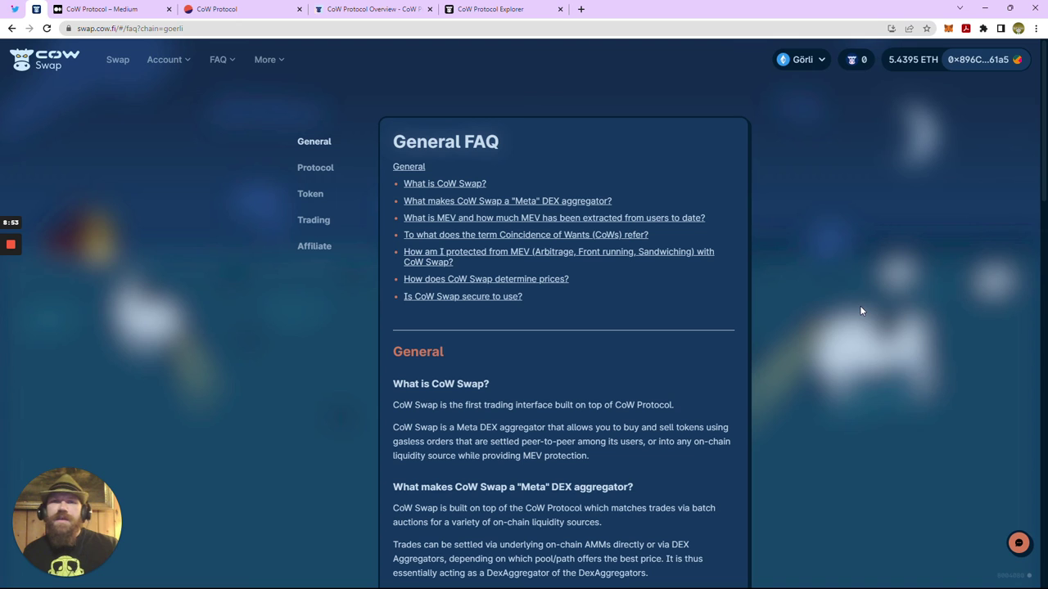
{"action": "left_click", "coordinate": [119, 61]}
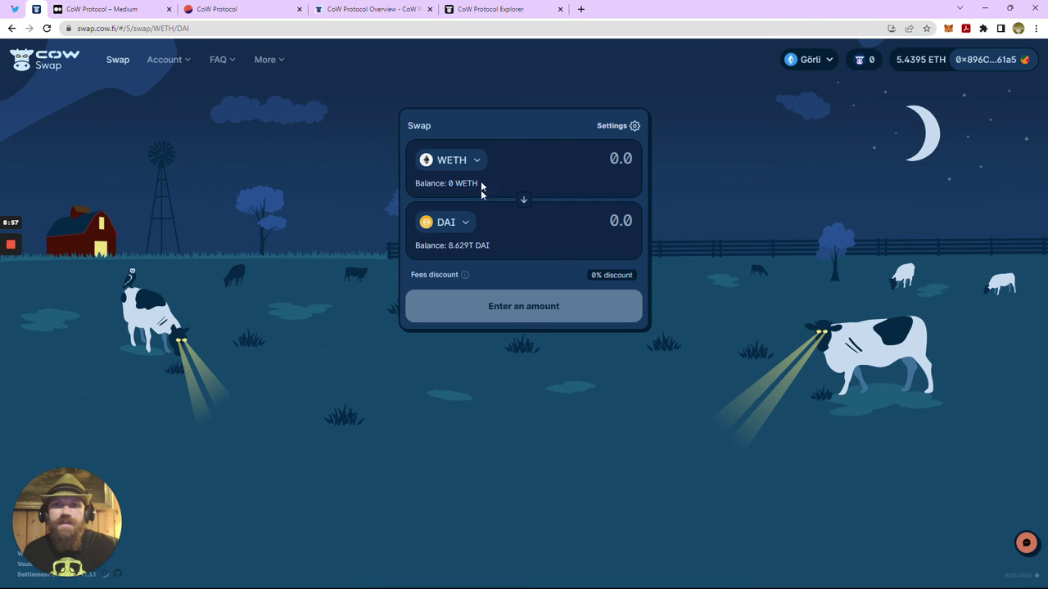
Step: Set up a 1000 BAT to GNO swap, accept the high-fee warning, and request BAT approval
{"action": "left_click", "coordinate": [524, 200]}
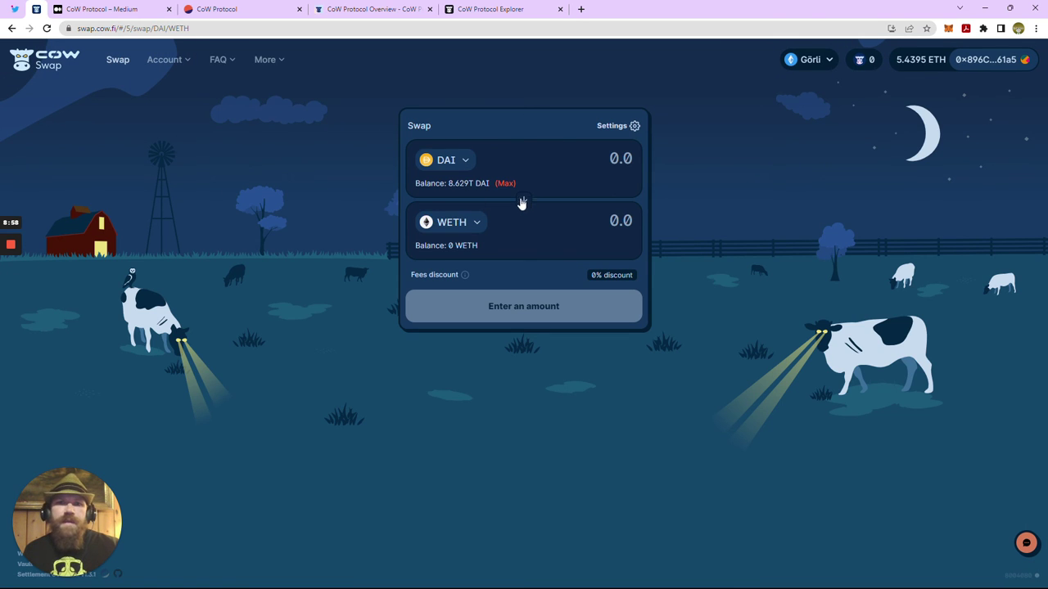
{"action": "left_click", "coordinate": [455, 163]}
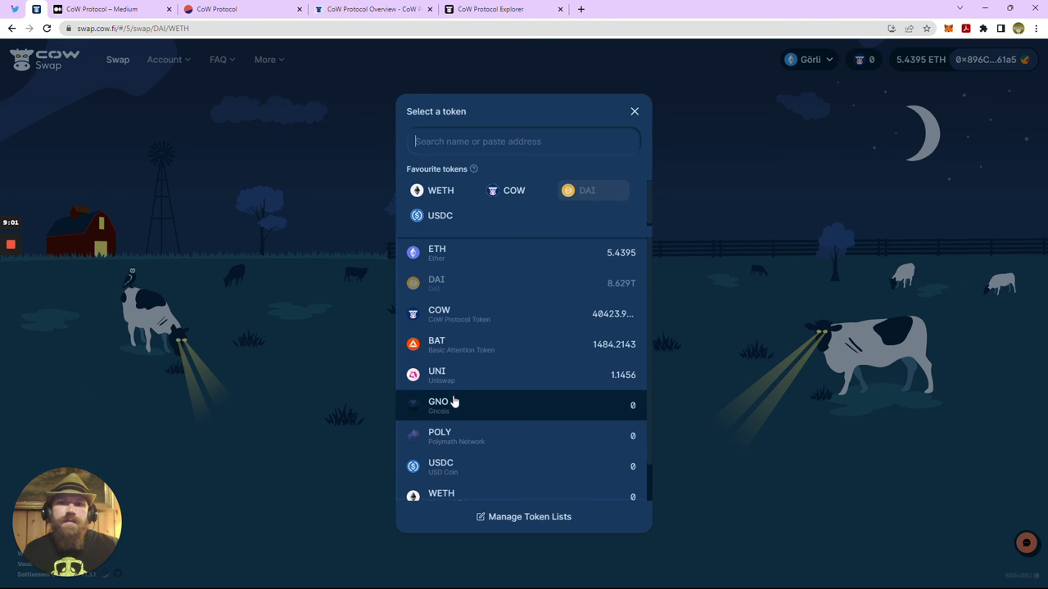
{"action": "left_click", "coordinate": [456, 346]}
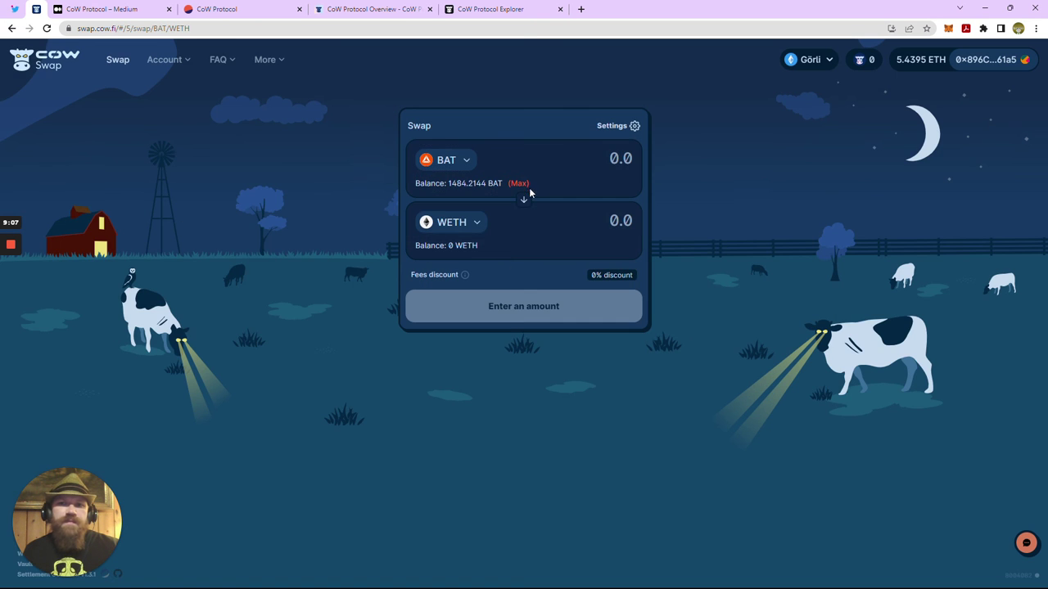
{"action": "left_click", "coordinate": [473, 229]}
{"action": "left_click", "coordinate": [461, 413]}
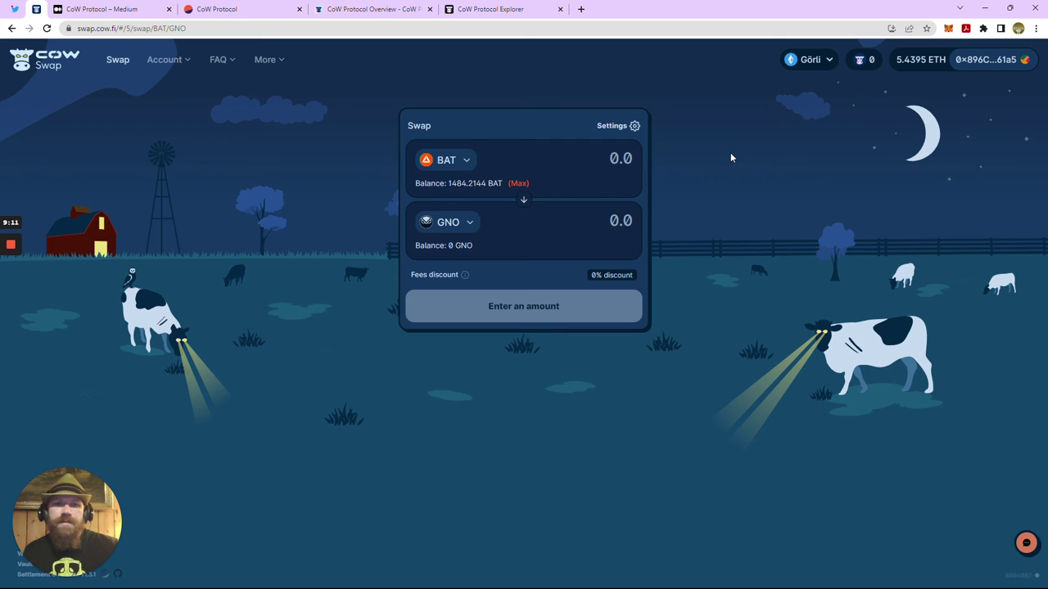
{"action": "type", "text": "1000"}
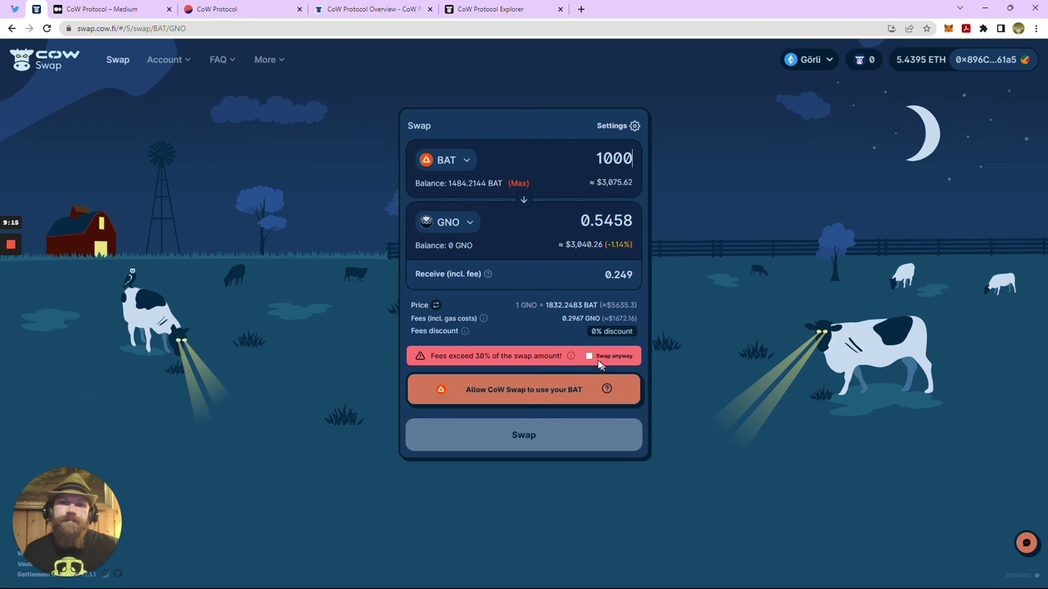
{"action": "left_click", "coordinate": [589, 356]}
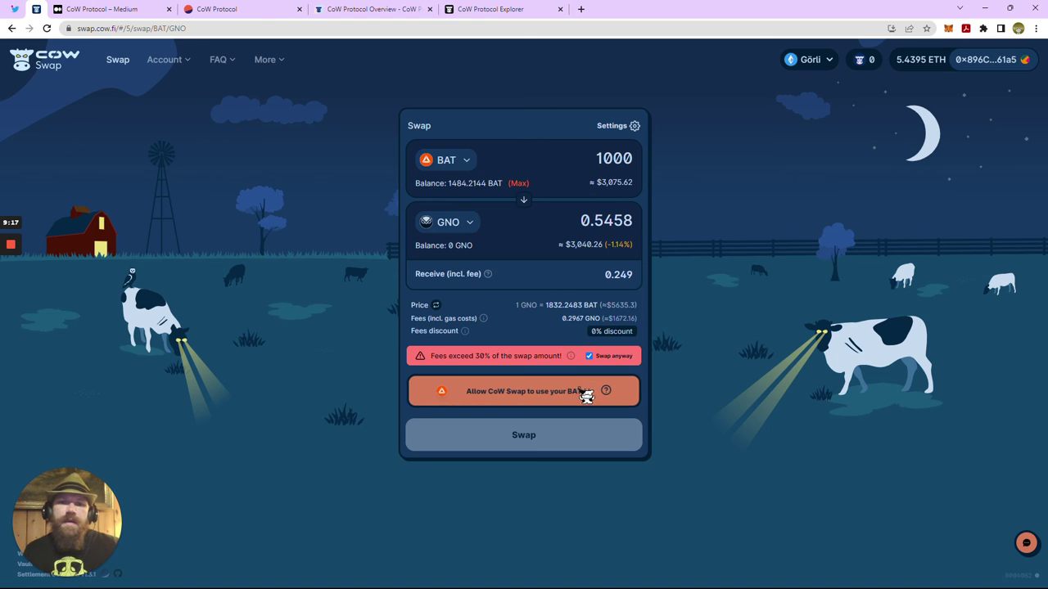
{"action": "left_click", "coordinate": [596, 390]}
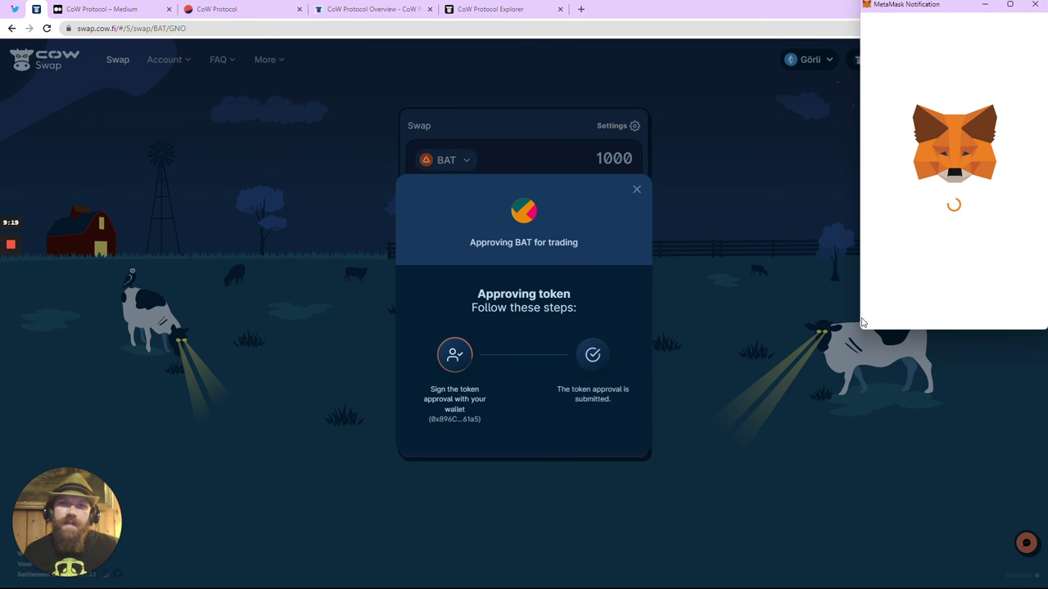
Step: Confirm the BAT spending permission in MetaMask and bring up the 1000 BAT for minimum 0.2478 GNO review
{"action": "scroll", "coordinate": [1003, 278], "scroll_direction": "down", "scroll_amount": 2}
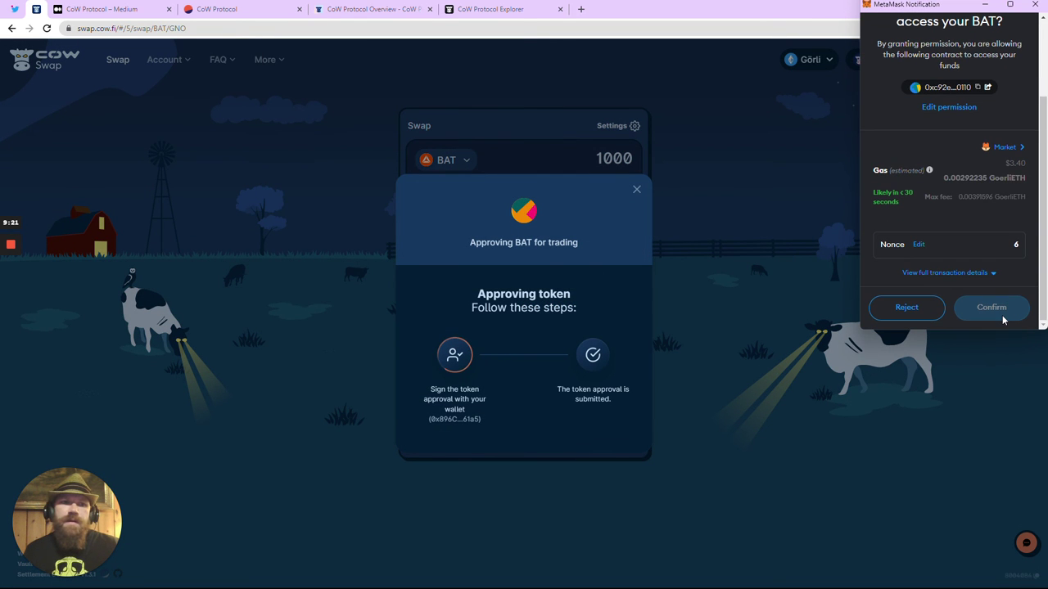
{"action": "left_click", "coordinate": [1002, 312]}
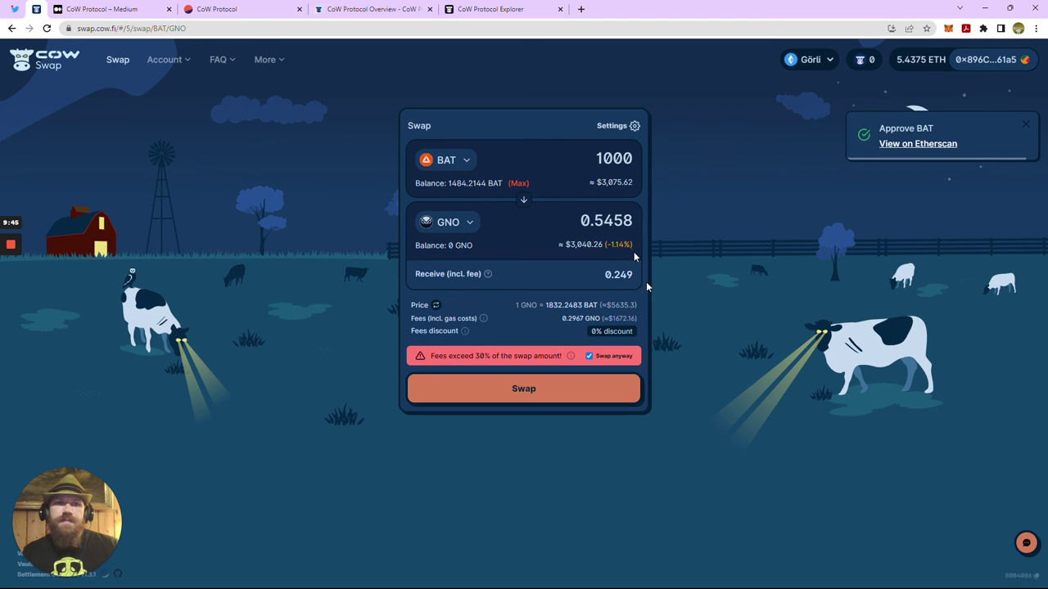
{"action": "left_click", "coordinate": [506, 392]}
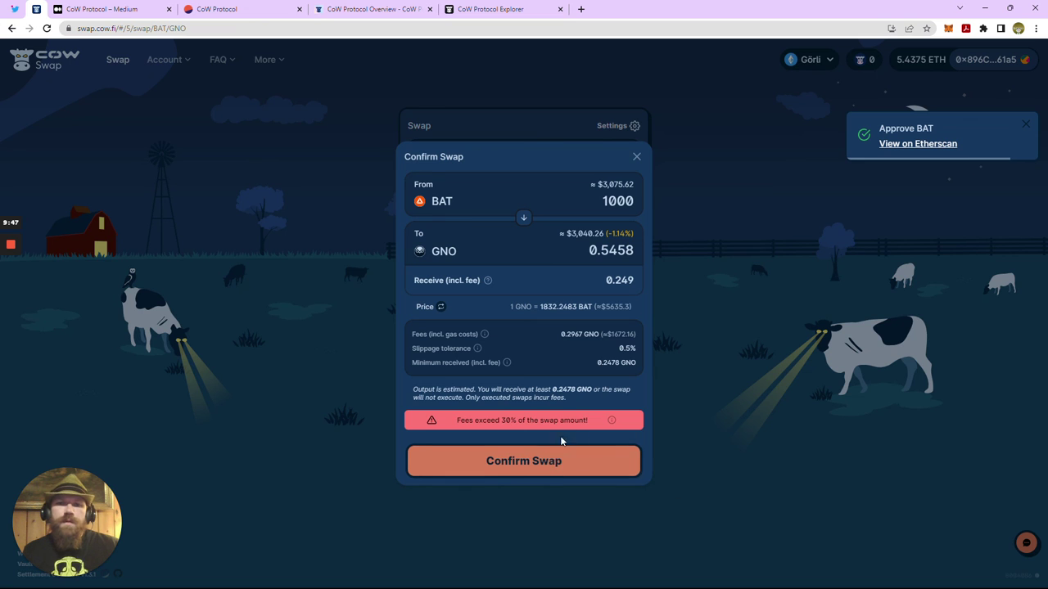
Step: Confirm and sign the 1000 BAT to GNO order in MetaMask, then add GNO as a wallet token
{"action": "left_click", "coordinate": [593, 460]}
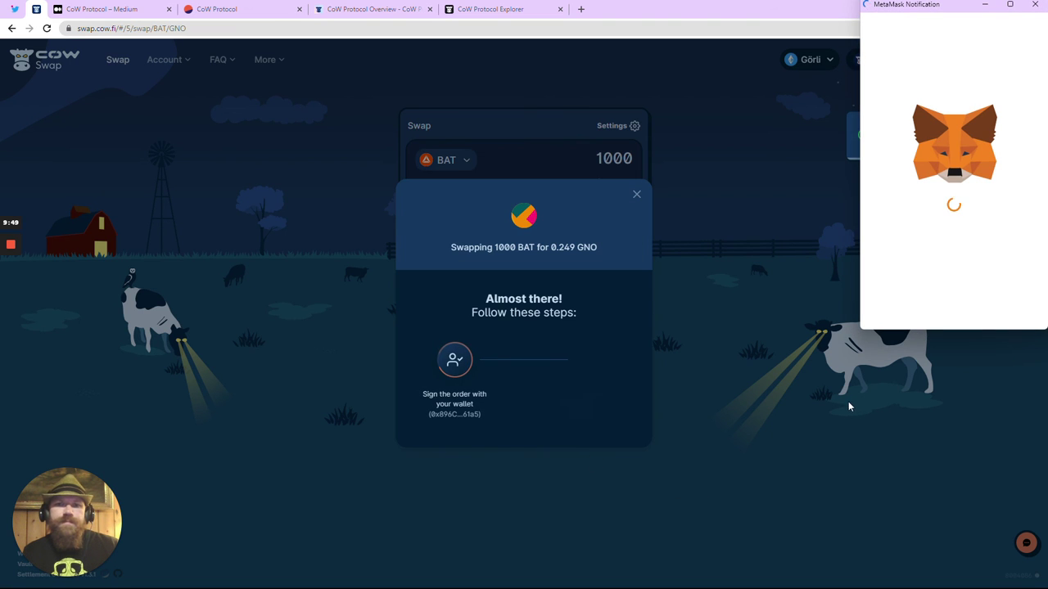
{"action": "scroll", "coordinate": [979, 291], "scroll_direction": "down", "scroll_amount": 2}
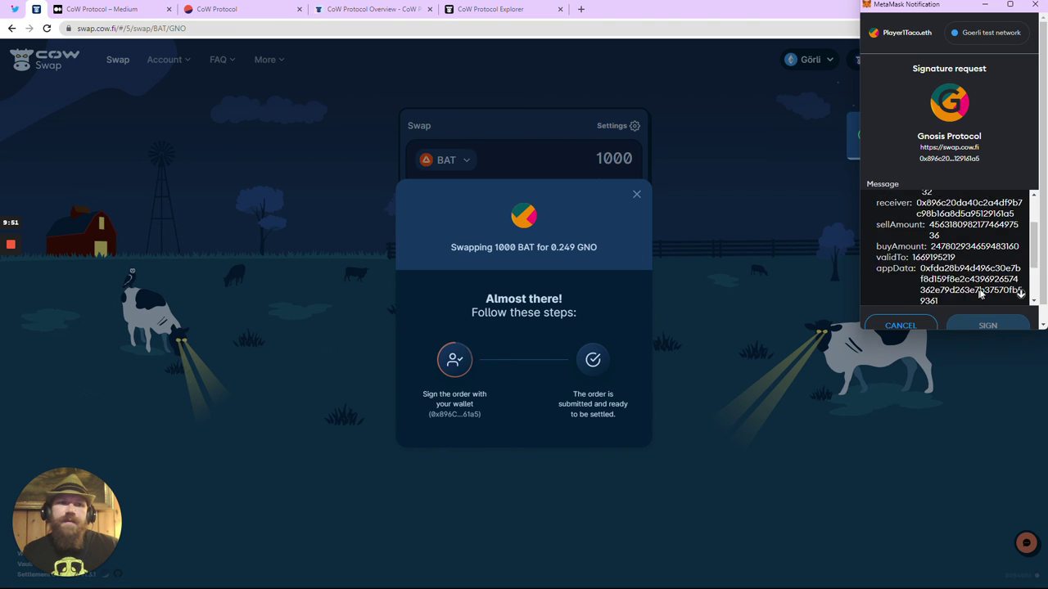
{"action": "scroll", "coordinate": [979, 293], "scroll_direction": "down", "scroll_amount": 3}
{"action": "left_click", "coordinate": [987, 326]}
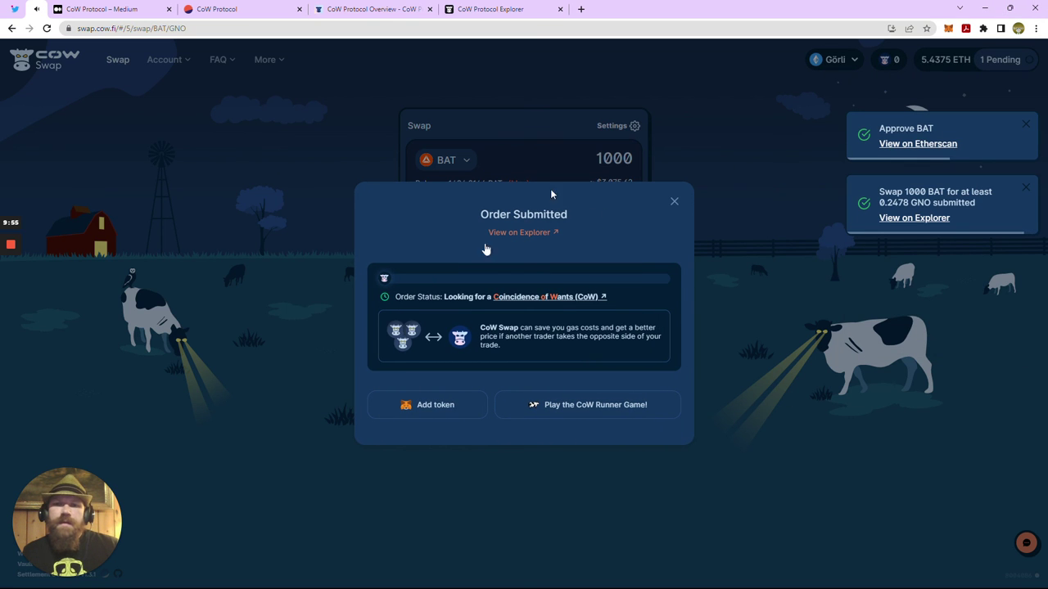
{"action": "left_click", "coordinate": [433, 407]}
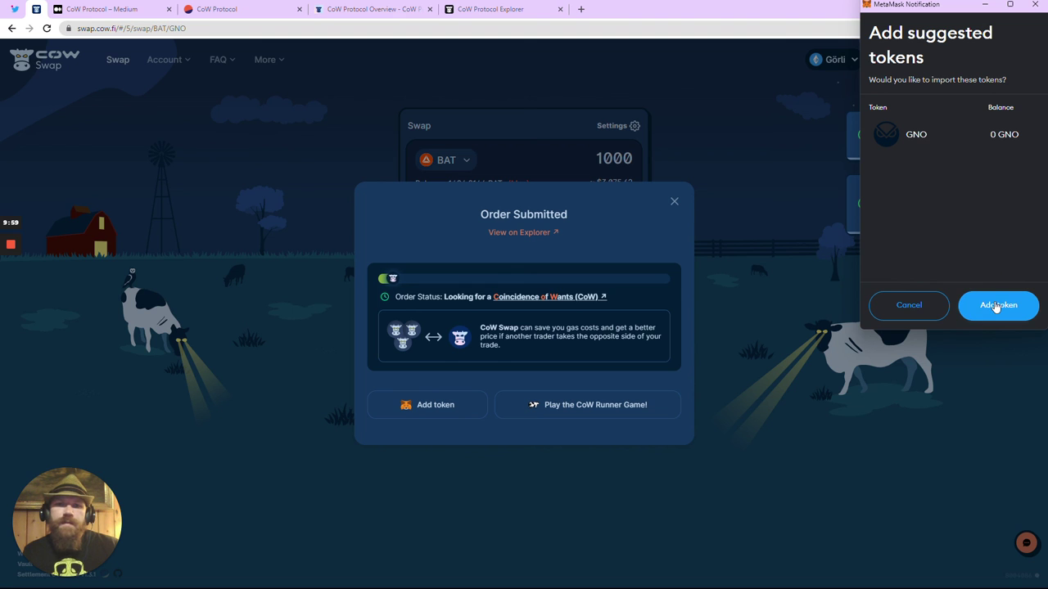
{"action": "left_click", "coordinate": [996, 306]}
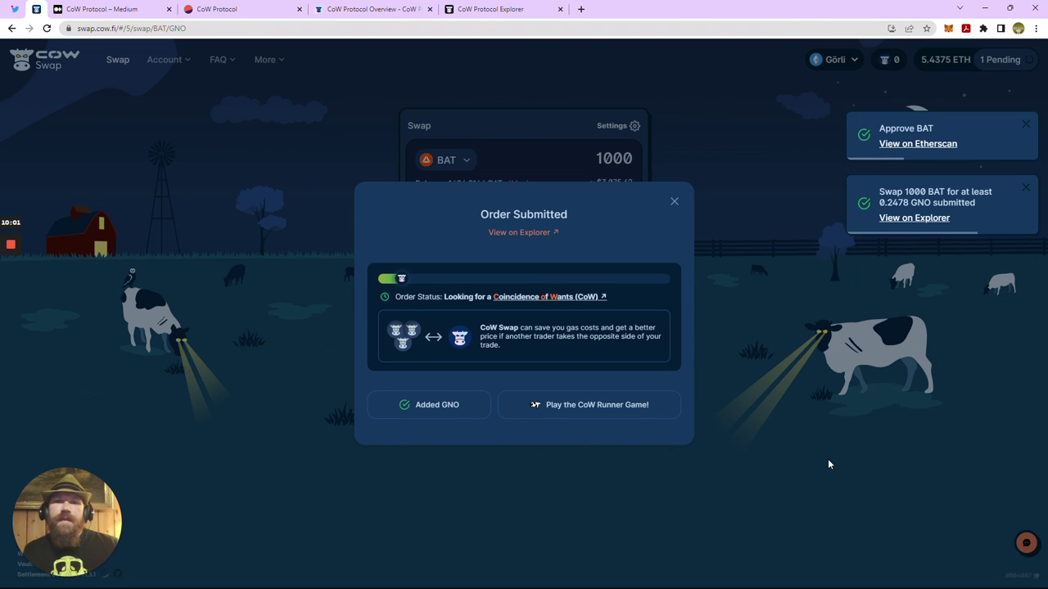